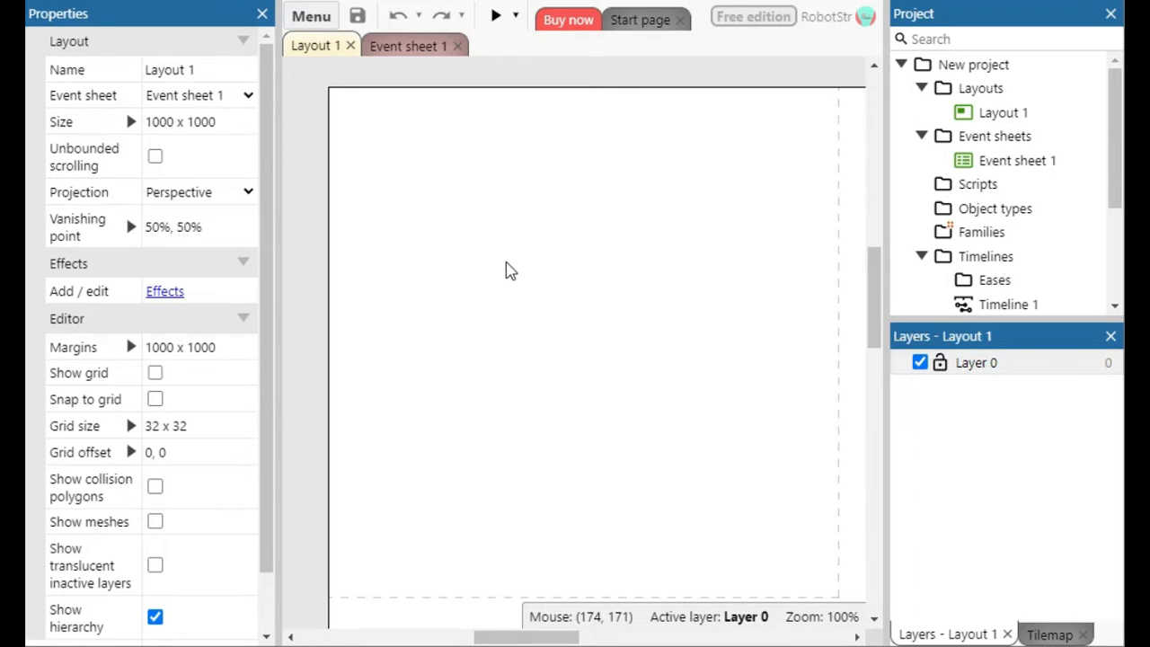
- Insert a new Sprite object into Layout 1
double_click(506, 271)
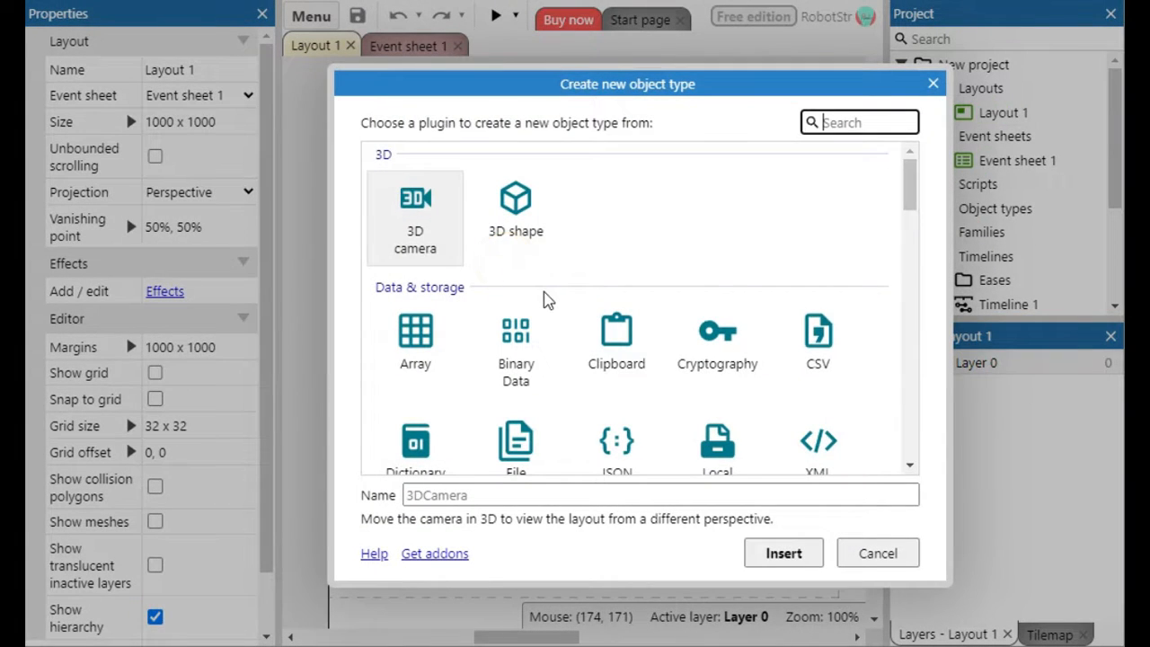
scroll(541, 300, "down", 3)
scroll(544, 299, "down", 3)
scroll(542, 297, "up", 2)
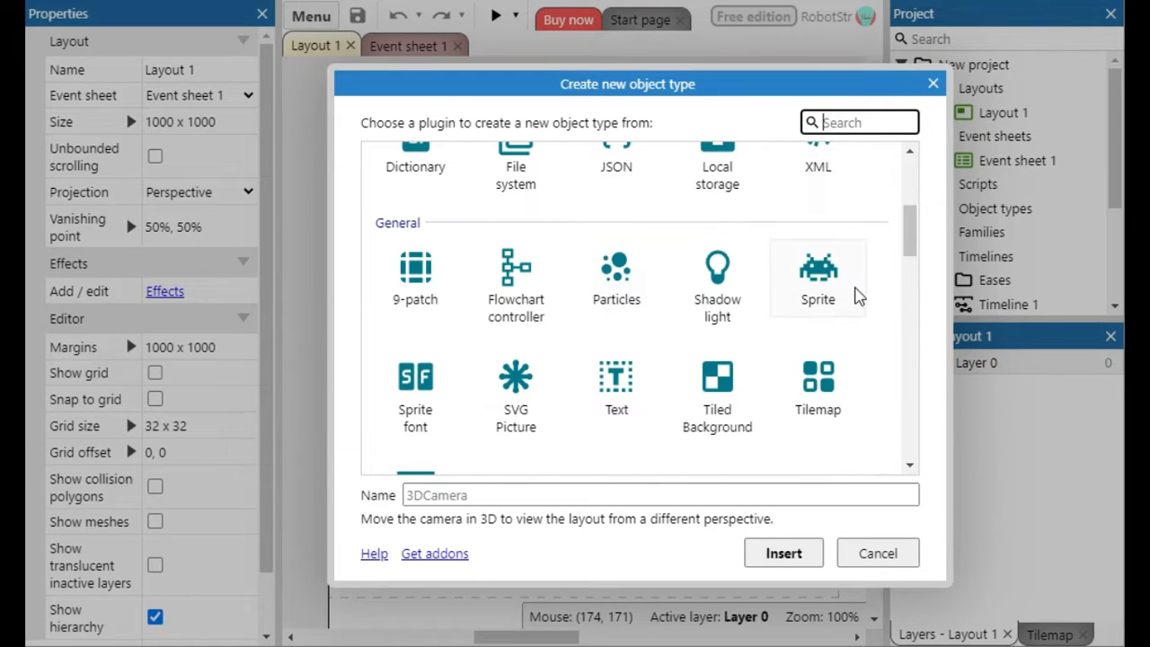
left_click(822, 285)
double_click(821, 286)
left_click(560, 257)
- Flood-fill the sprite image with gray (128, 128, 128), then size the sprite to about 70 x 71 and place it near 199, 178
left_click(360, 320)
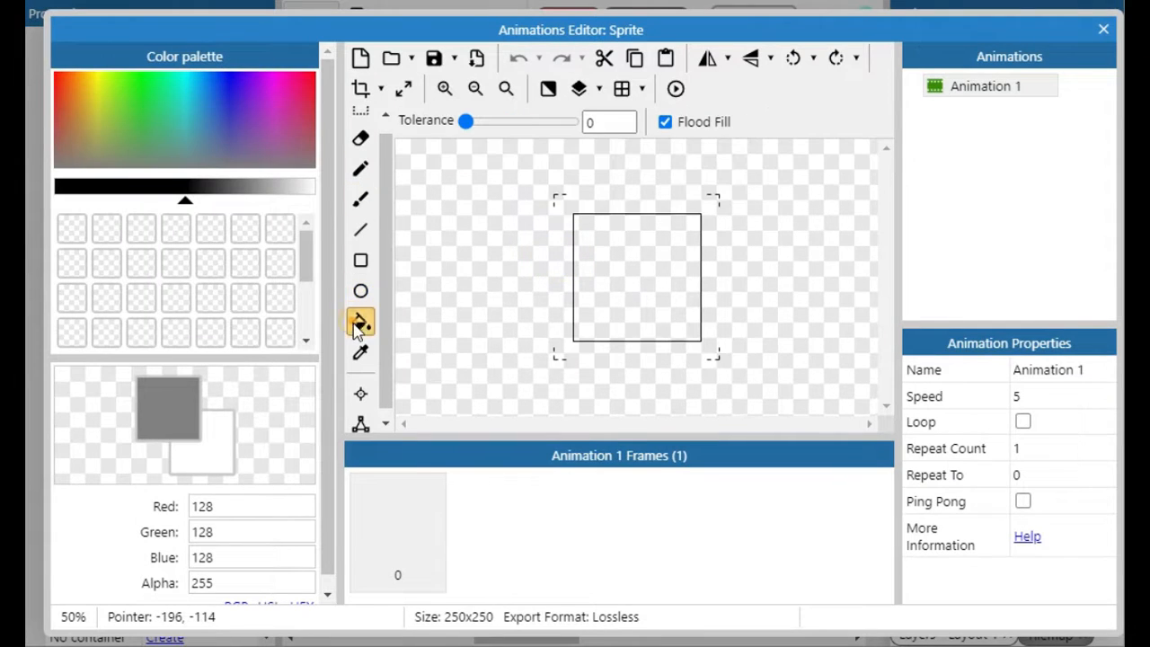
left_click(637, 277)
left_click(1104, 28)
left_click_drag(423, 116, 523, 255)
- Add the Bullet movement behavior to the gray sprite
right_click(527, 261)
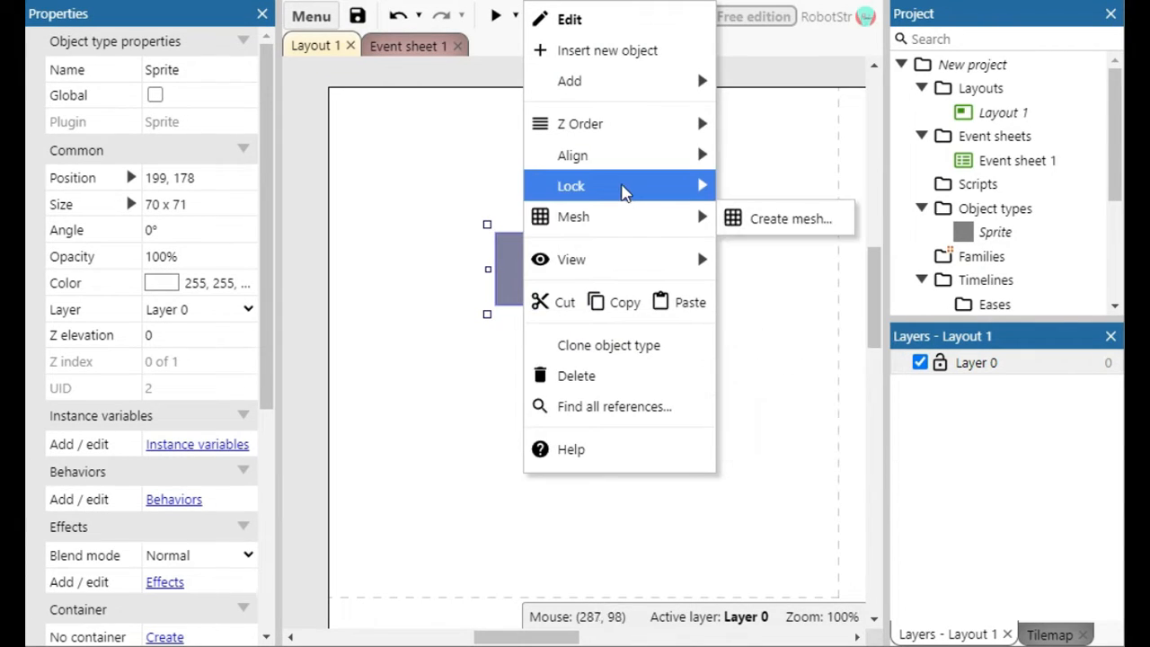
mouse_move(629, 81)
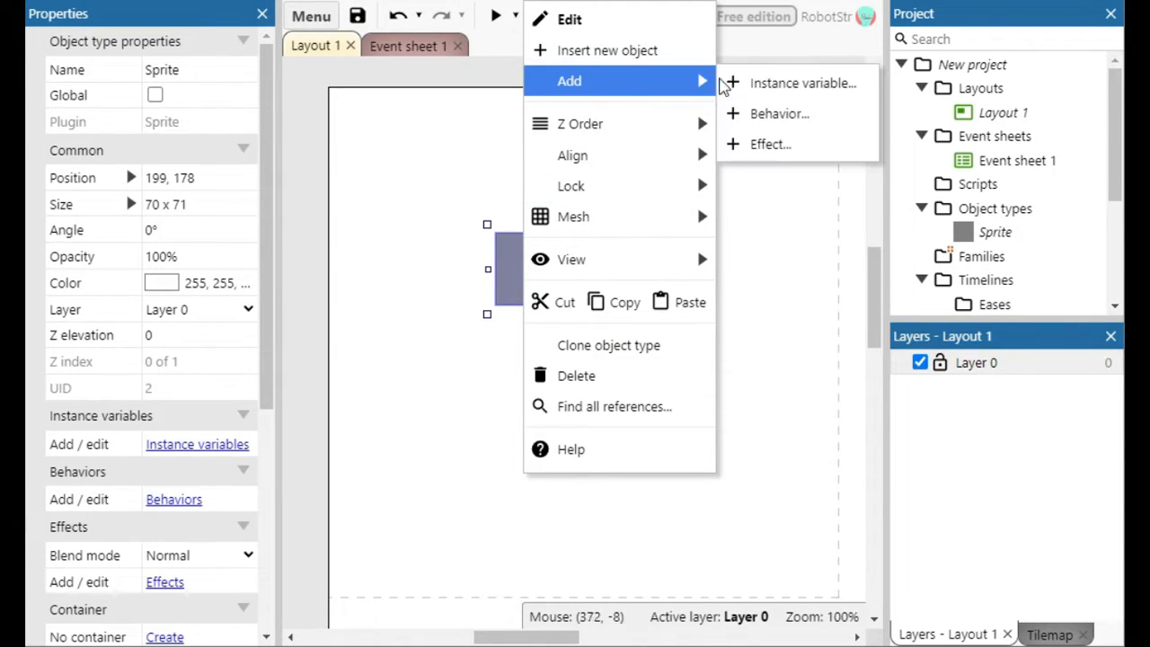
left_click(780, 113)
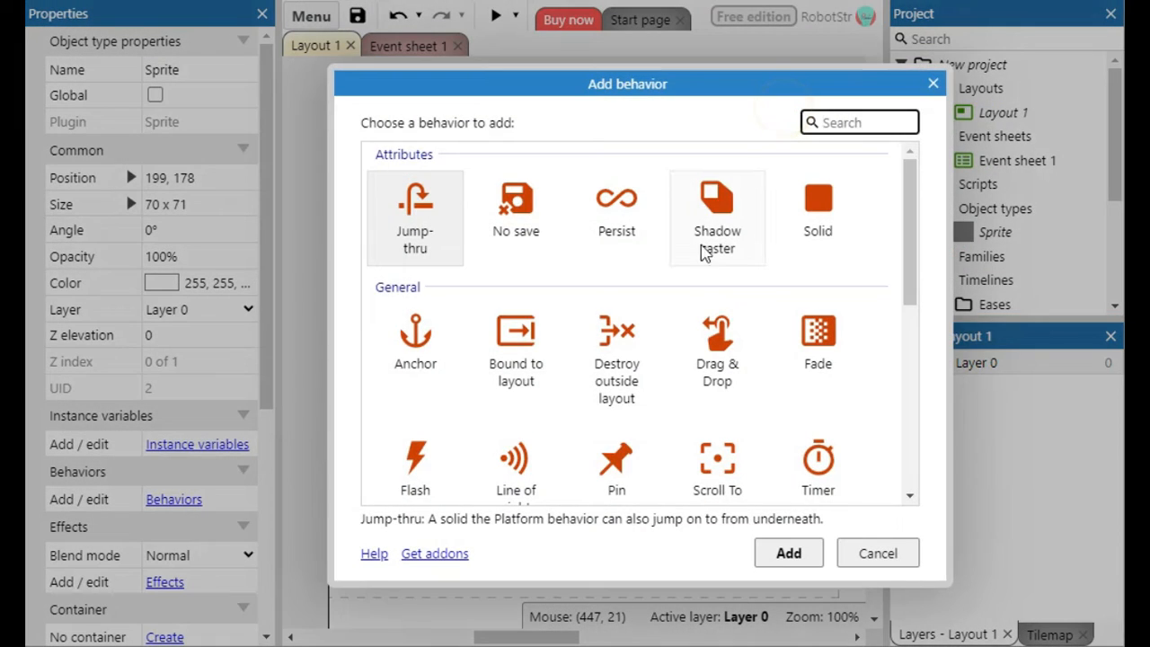
scroll(692, 278, "down", 2)
scroll(681, 297, "down", 2)
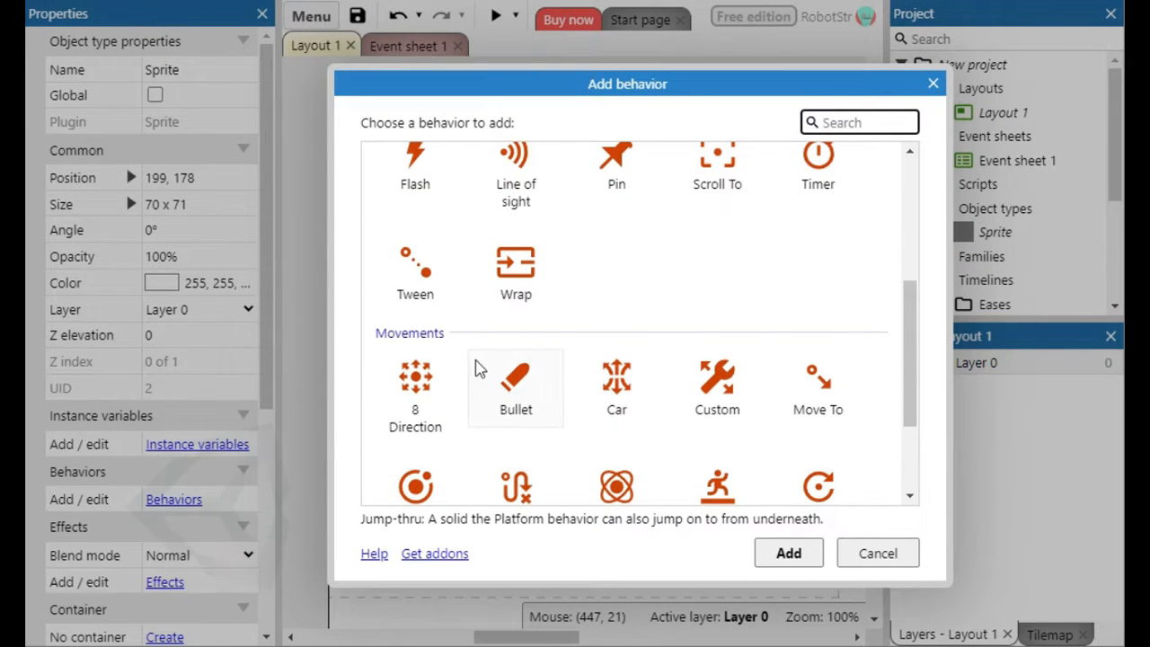
double_click(505, 409)
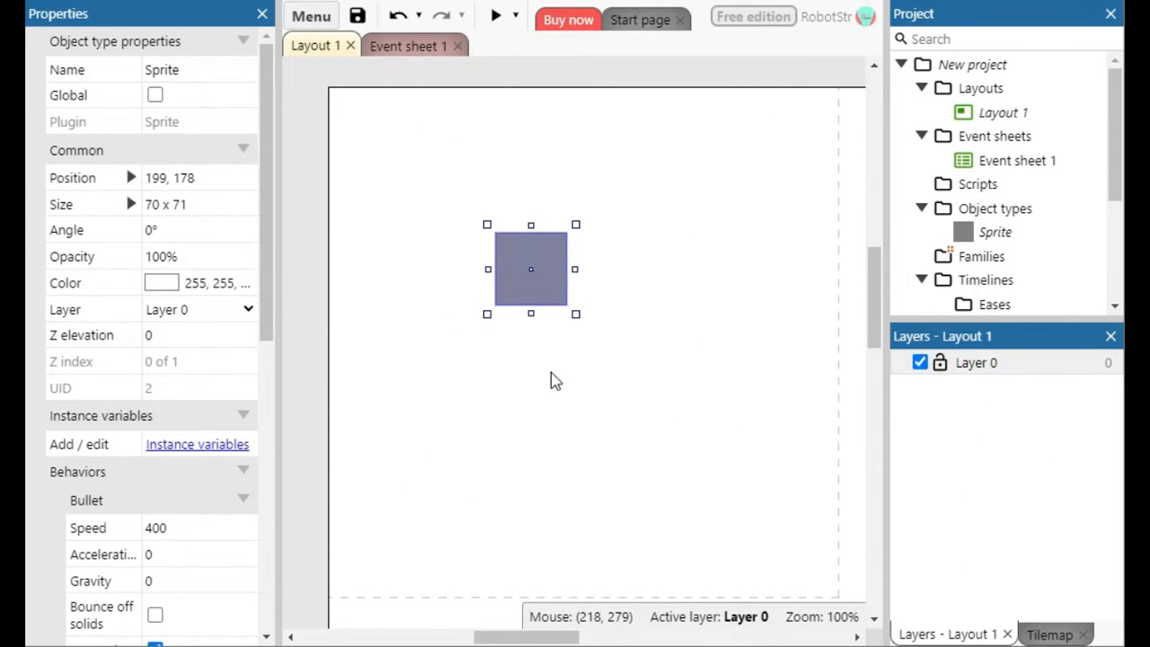
- Preview the layout to check how the sprite moves, and close the preview
left_click(552, 375)
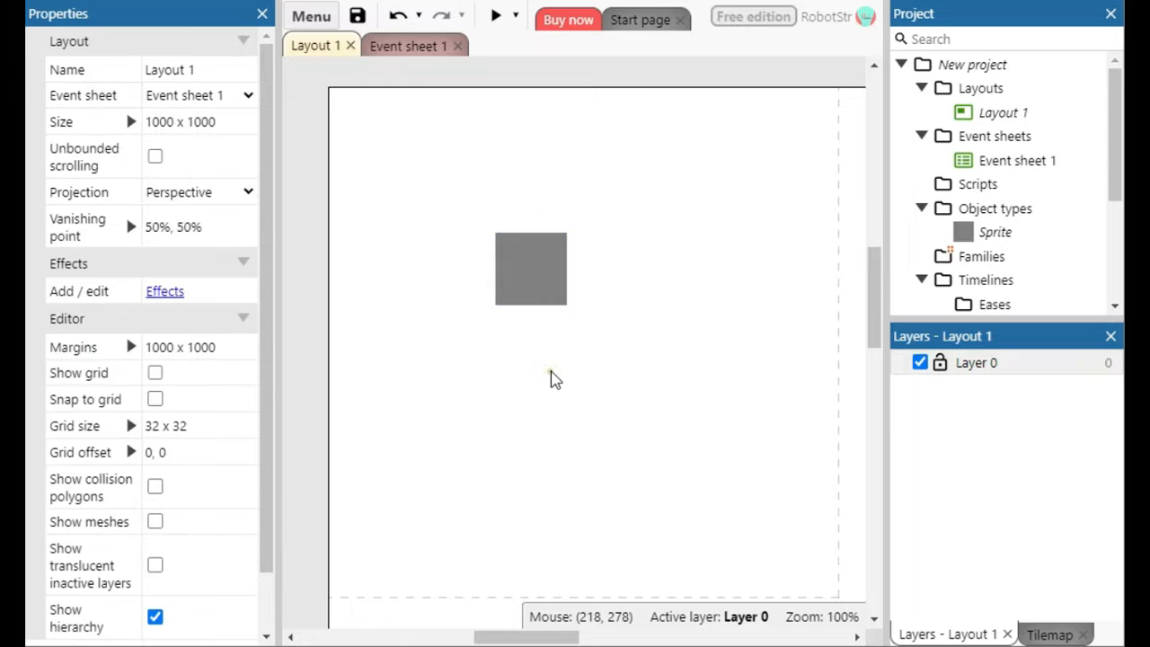
left_click(496, 18)
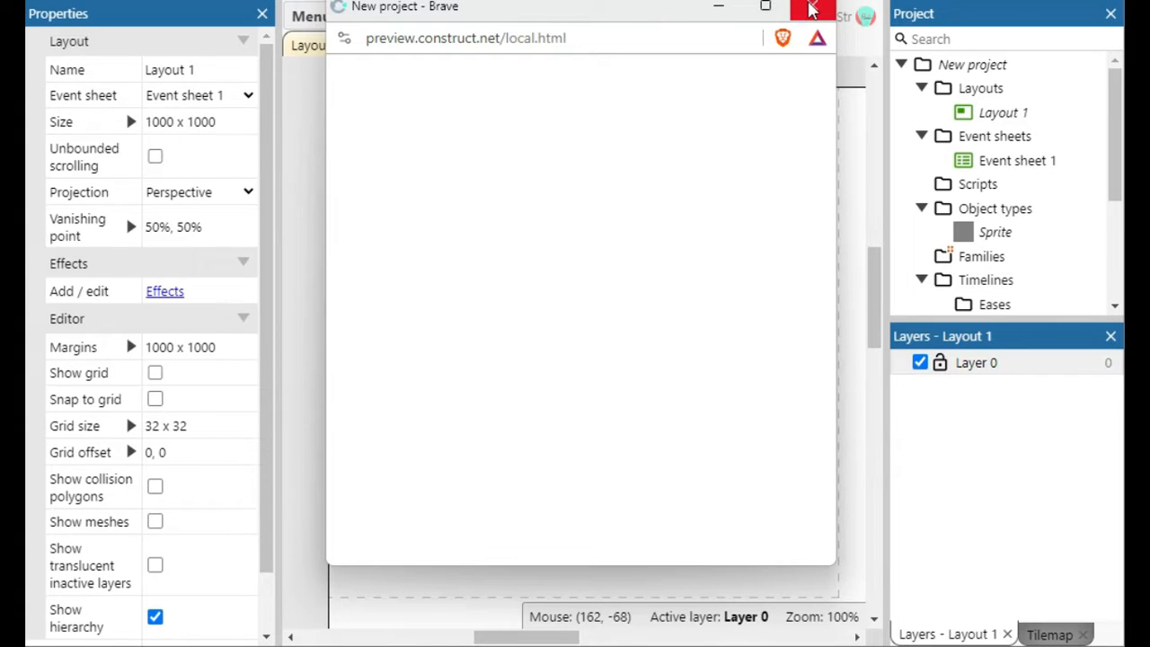
left_click(811, 9)
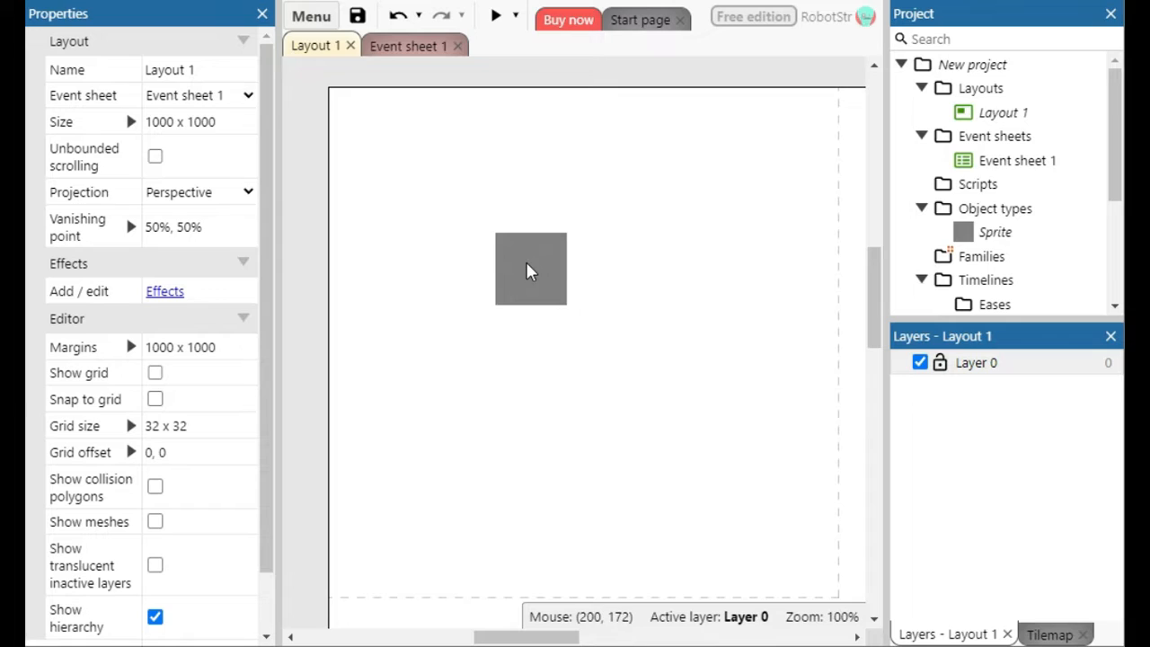
- Shrink the gray sprite from its corner and move it a little toward the layout's left edge
left_click(528, 269)
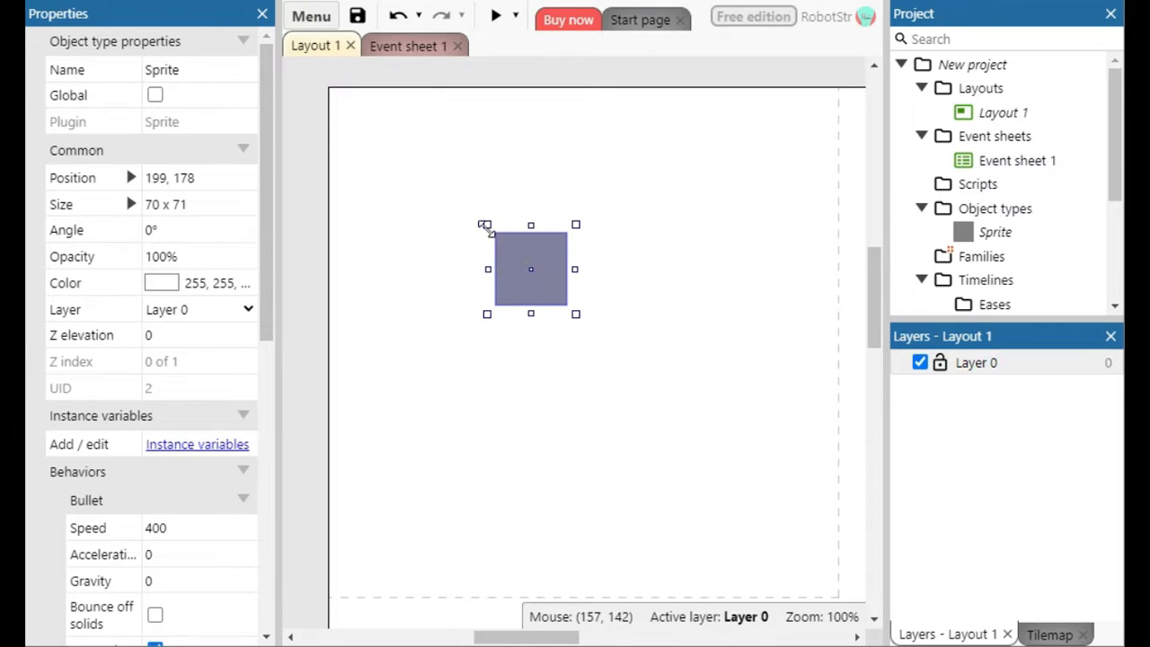
left_click_drag(490, 227, 514, 250)
left_click_drag(531, 295, 464, 287)
- Add the Keyboard and Mouse input objects to the project
double_click(663, 229)
scroll(472, 264, "down", 10)
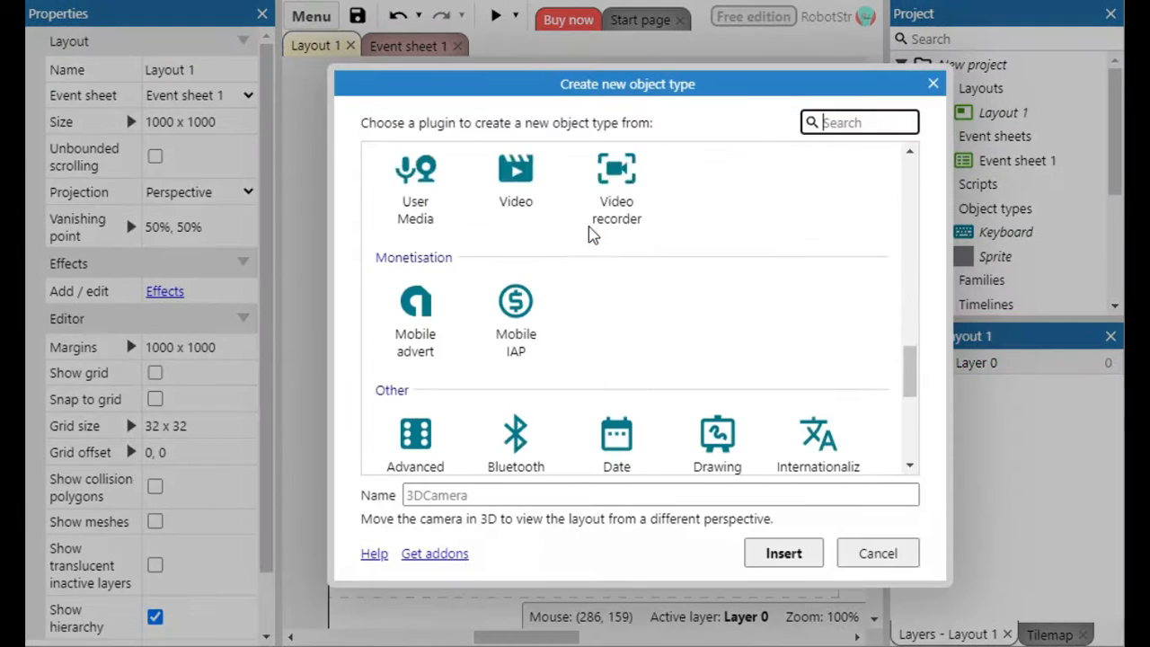
scroll(608, 334, "down", 5)
scroll(713, 221, "up", 4)
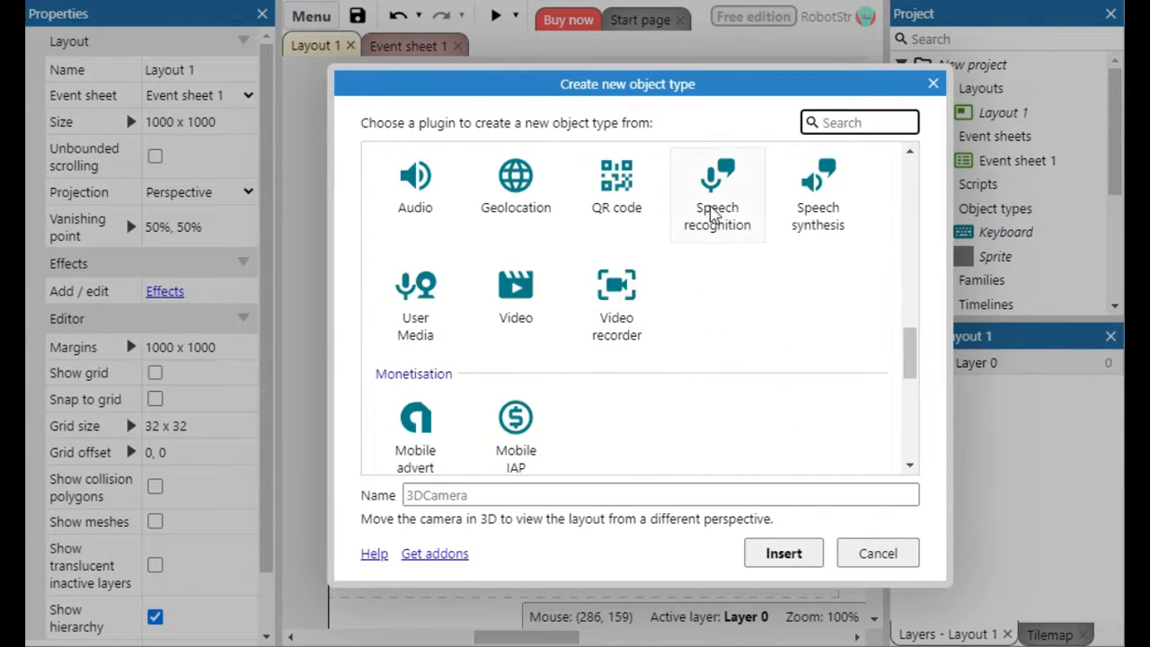
type("mou")
double_click(442, 206)
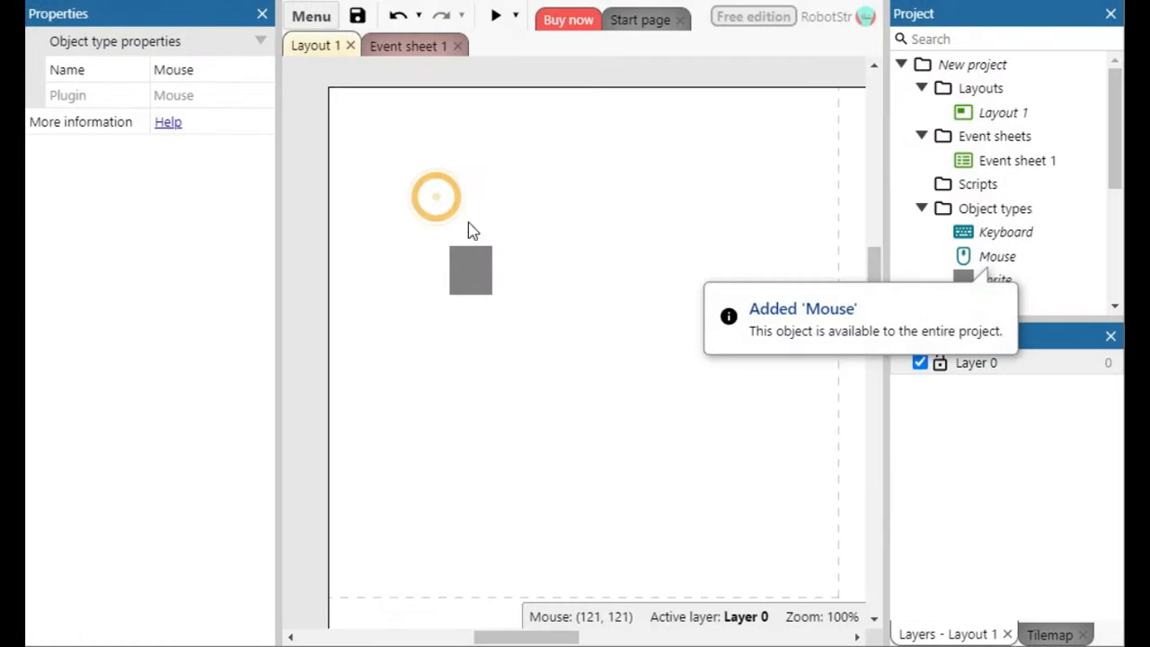
- Create an event in Event sheet 1 with the Keyboard condition On key pressed for Space
left_click(419, 50)
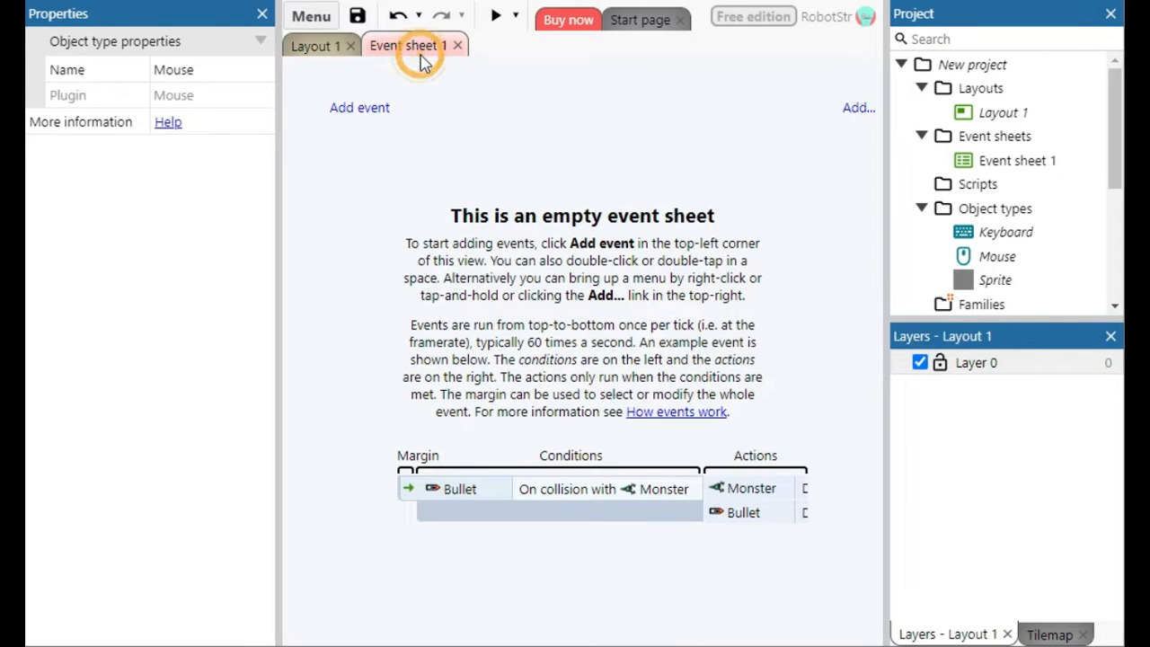
left_click(367, 107)
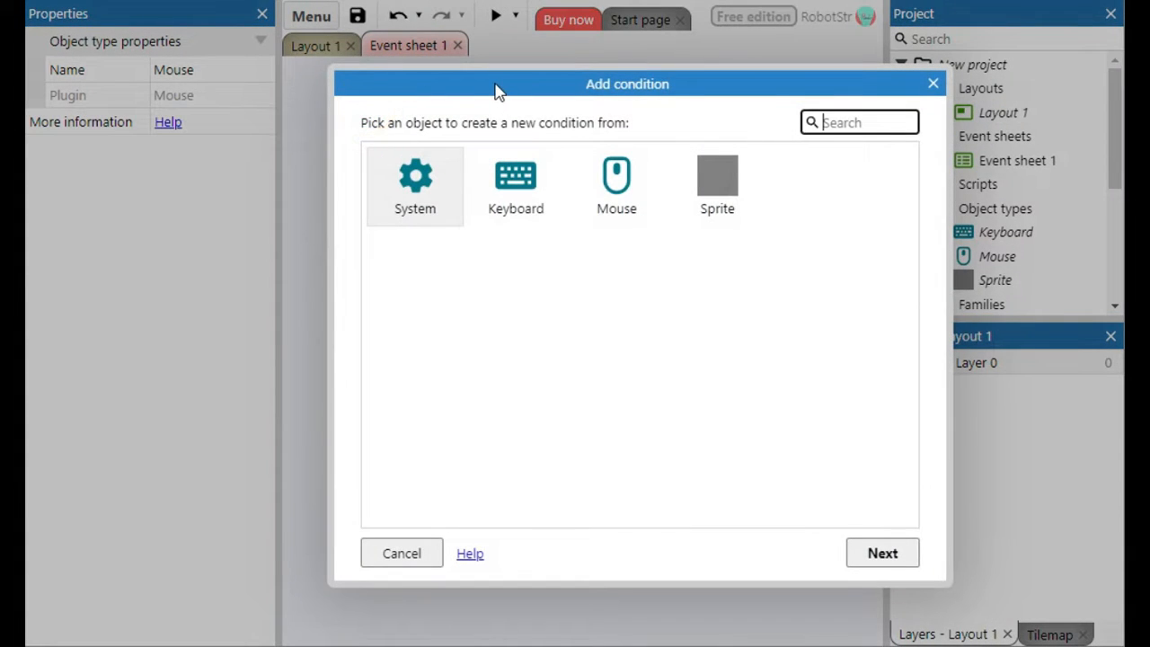
double_click(490, 198)
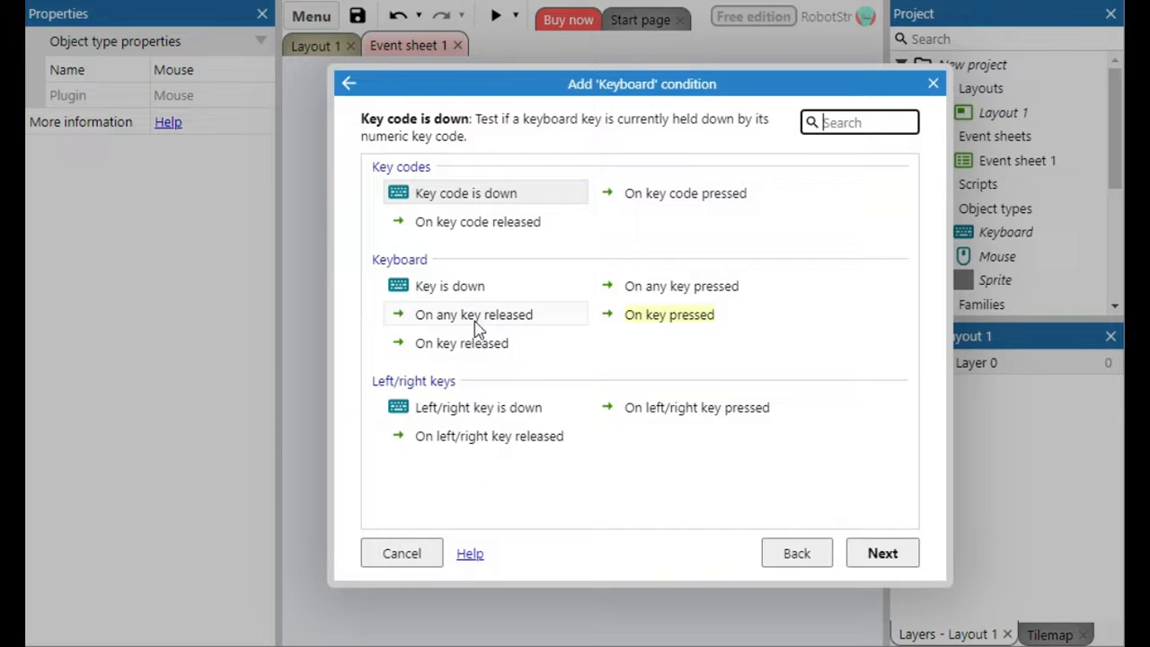
double_click(627, 318)
left_click(547, 272)
key("space")
left_click(631, 421)
left_click(819, 451)
- Add a System Create object action to the Space event that spawns Sprite on layer 0 at X 250, Y 250
left_click(660, 72)
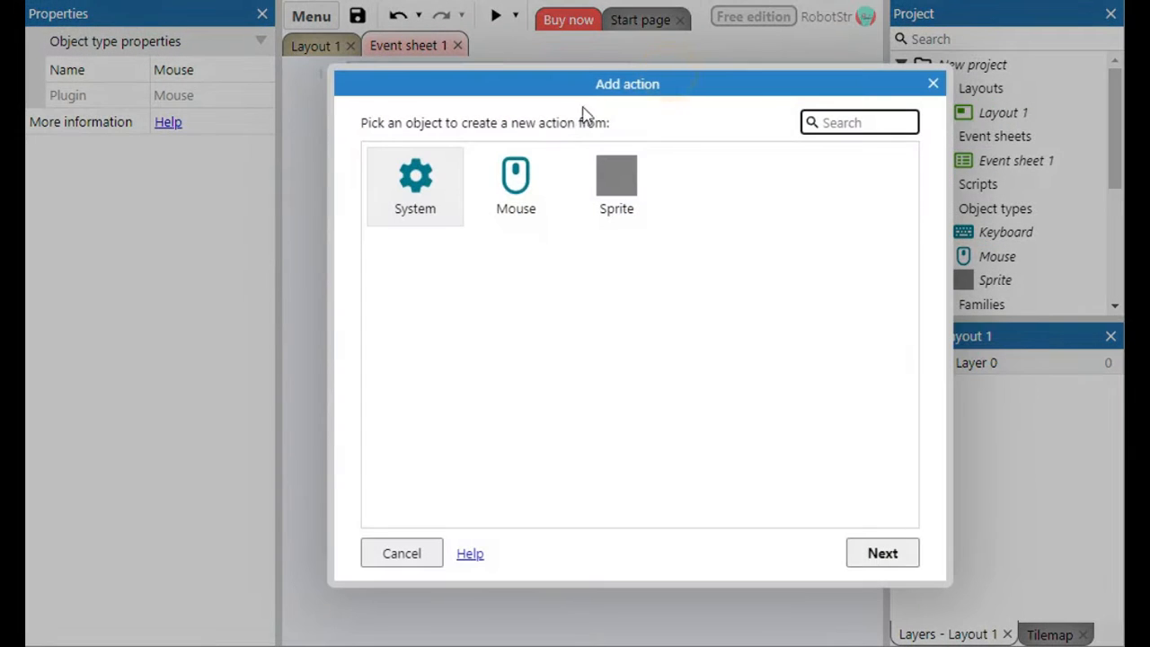
double_click(451, 180)
double_click(448, 285)
left_click(548, 282)
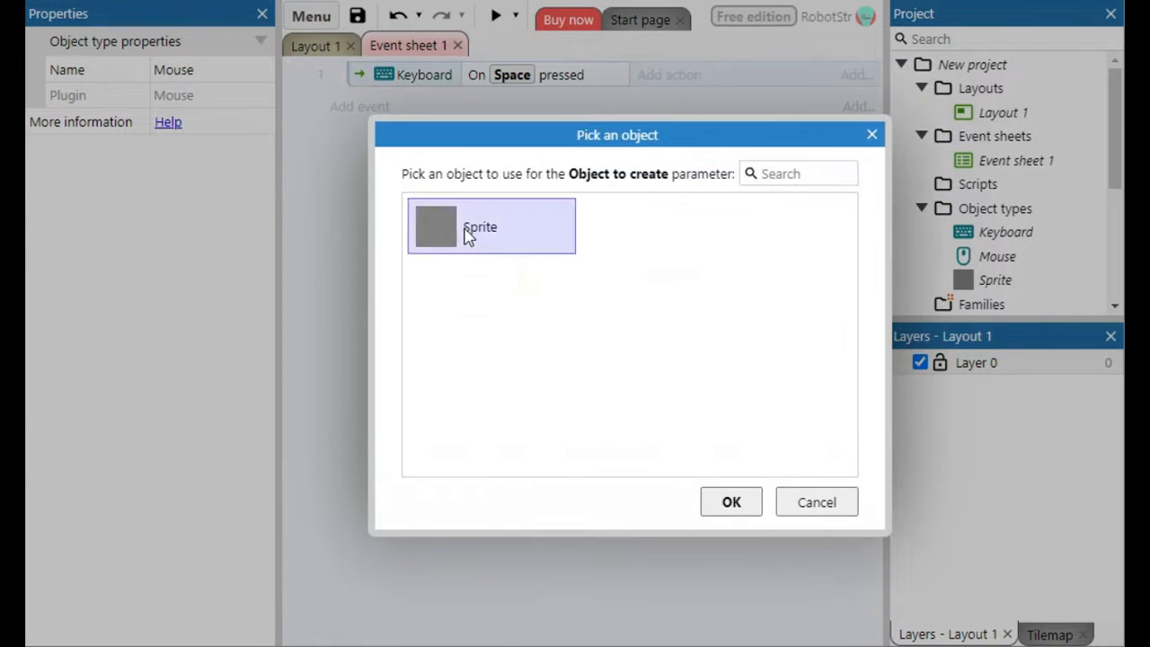
double_click(465, 236)
left_click(533, 363)
type("250")
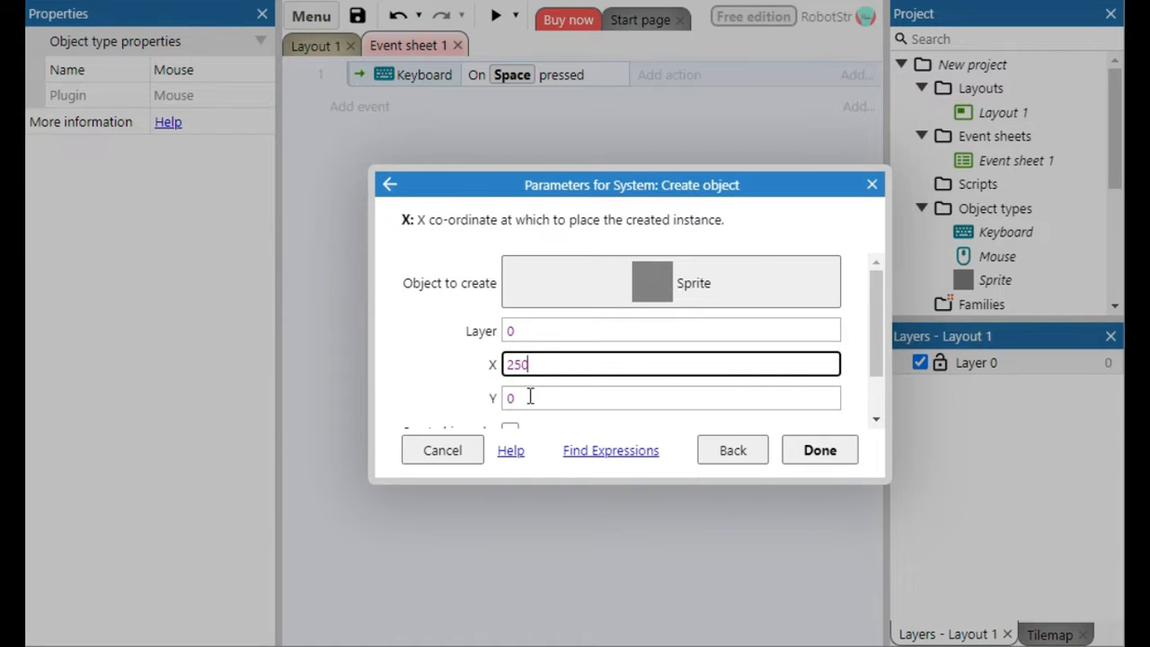
left_click(530, 398)
type("250")
left_click(820, 450)
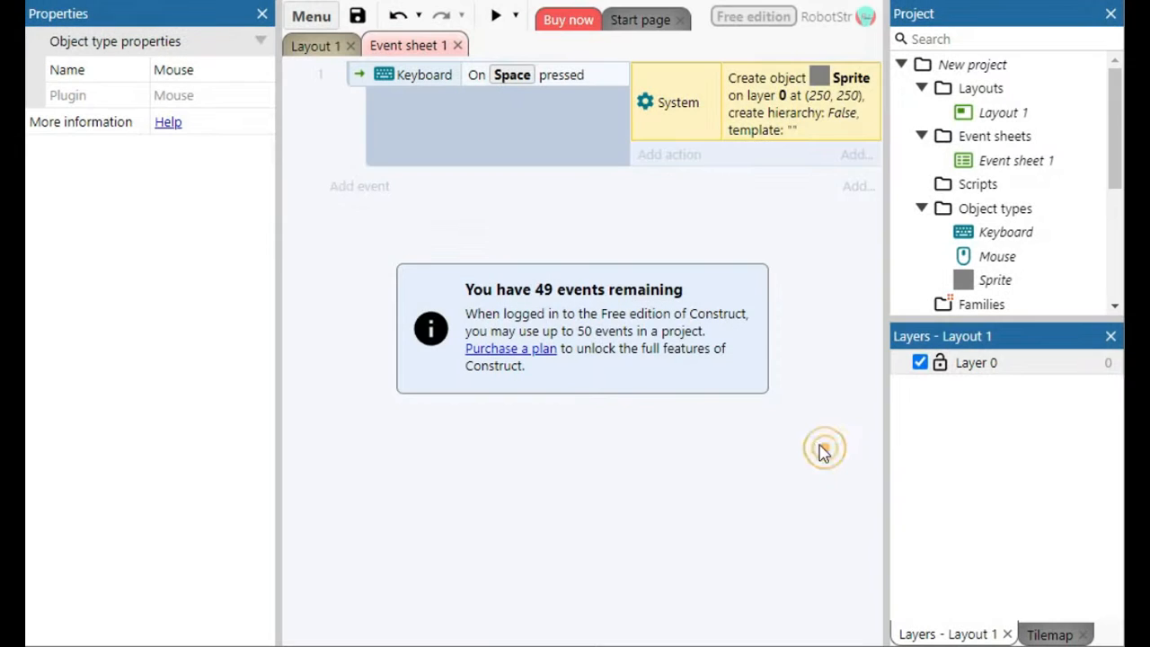
- Add a Sprite action setting the Bullet angle of motion to angle(sprite.X,Sprite.Y,mouse.X,mouse.Y)
left_click(695, 170)
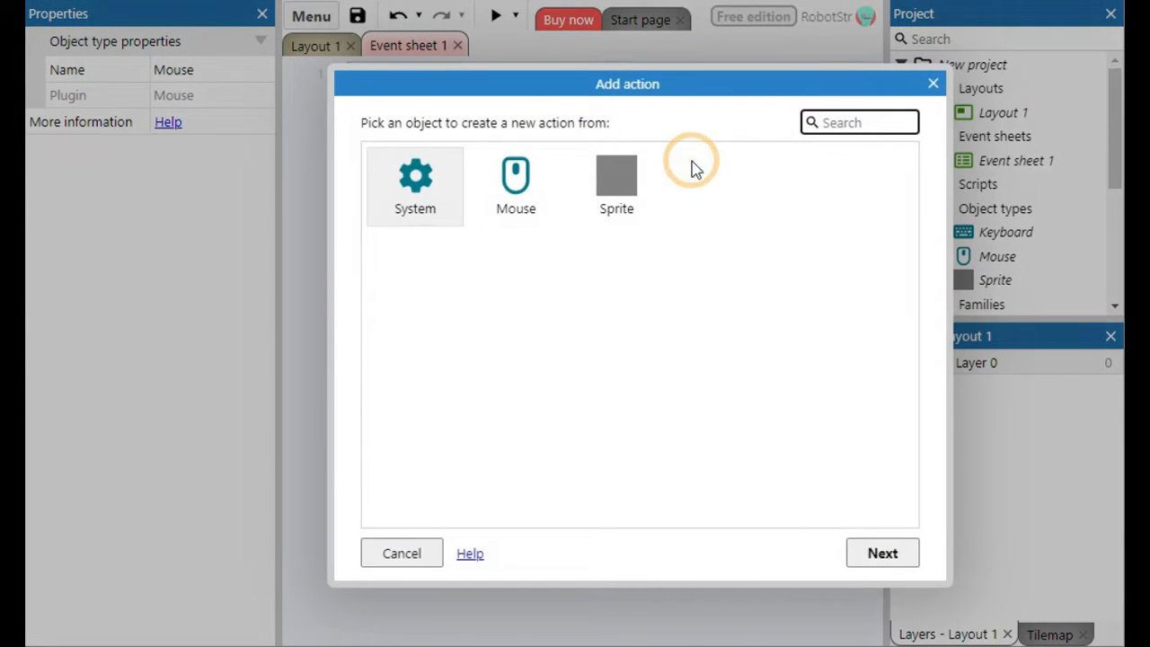
double_click(616, 188)
scroll(580, 226, "down", 3)
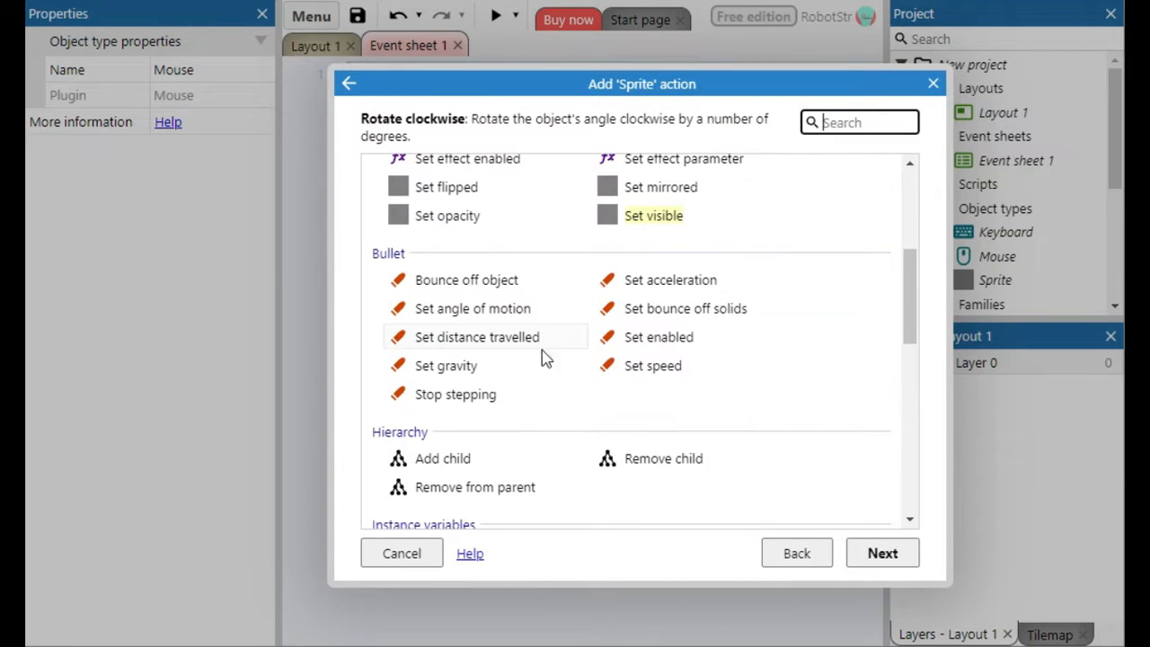
double_click(488, 309)
right_click(548, 274)
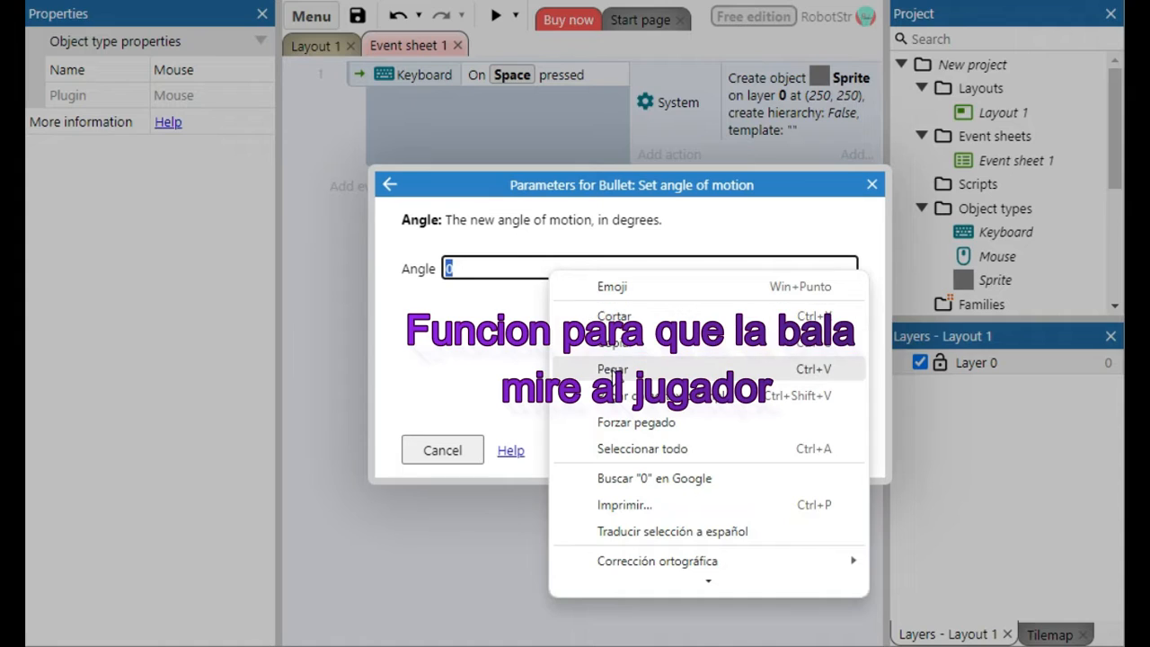
left_click(614, 369)
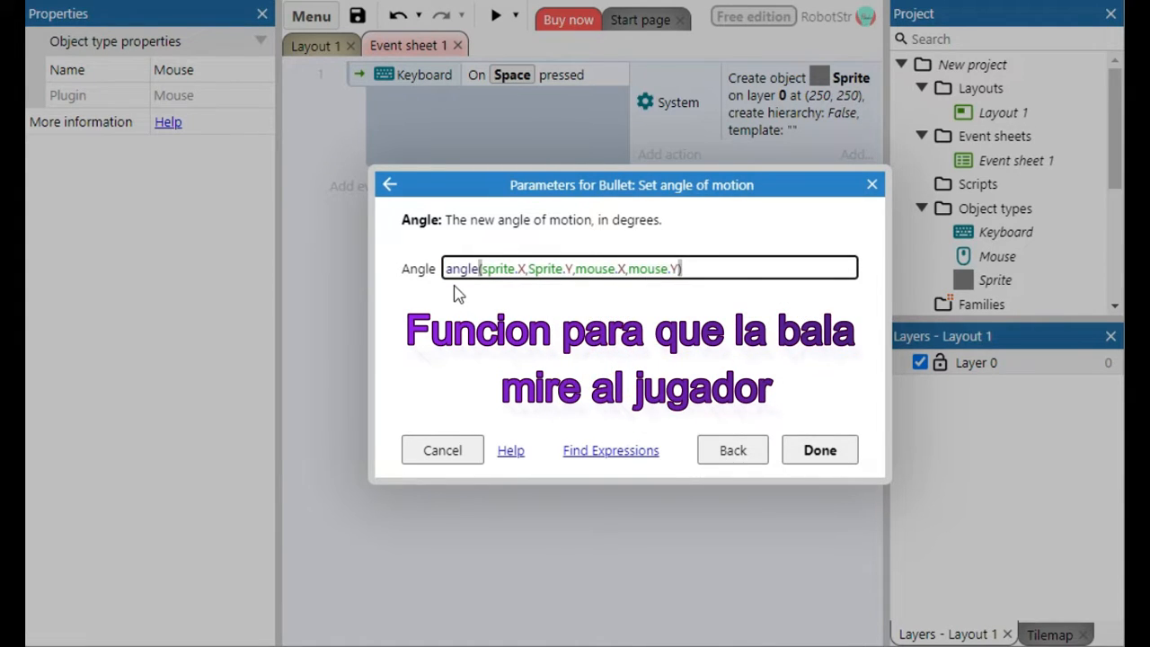
left_click(813, 457)
- Preview the project and repeatedly fire sprites with Space while aiming the mouse in different directions
left_click(503, 16)
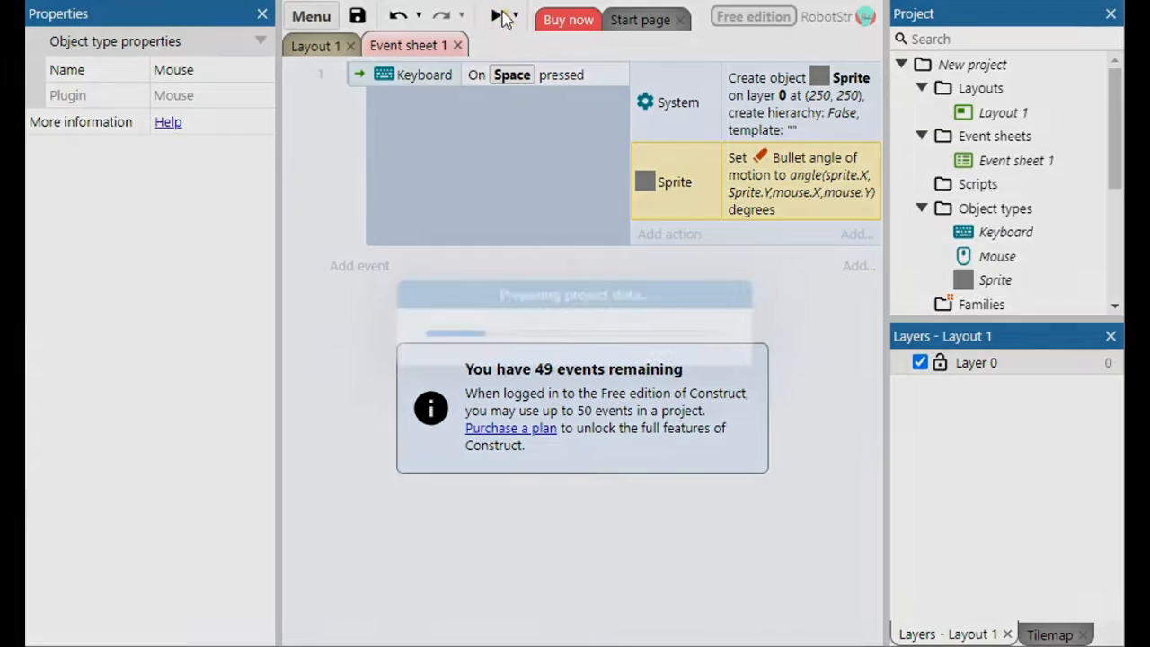
key("space")
key("space")
key("space")
key("space")
key("space")
key("space")
key("space")
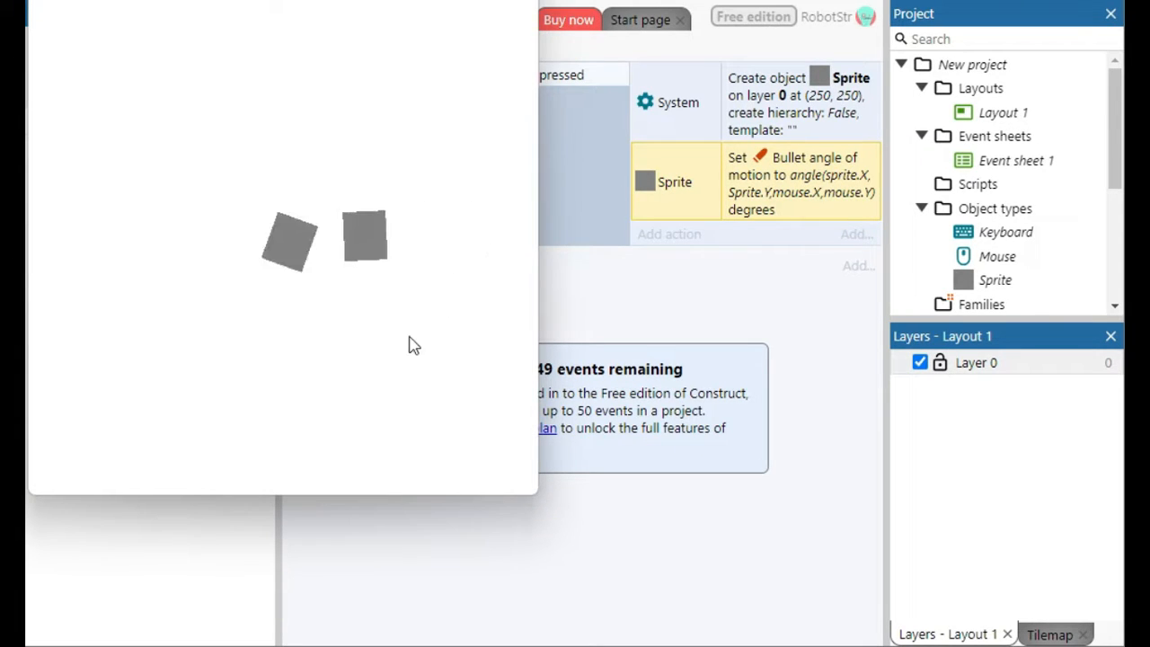
key("space")
key("space")
key("space")
key("space")
key("space")
key("space")
key("space")
key("space")
key("space")
key("space")
key("space")
key("space")
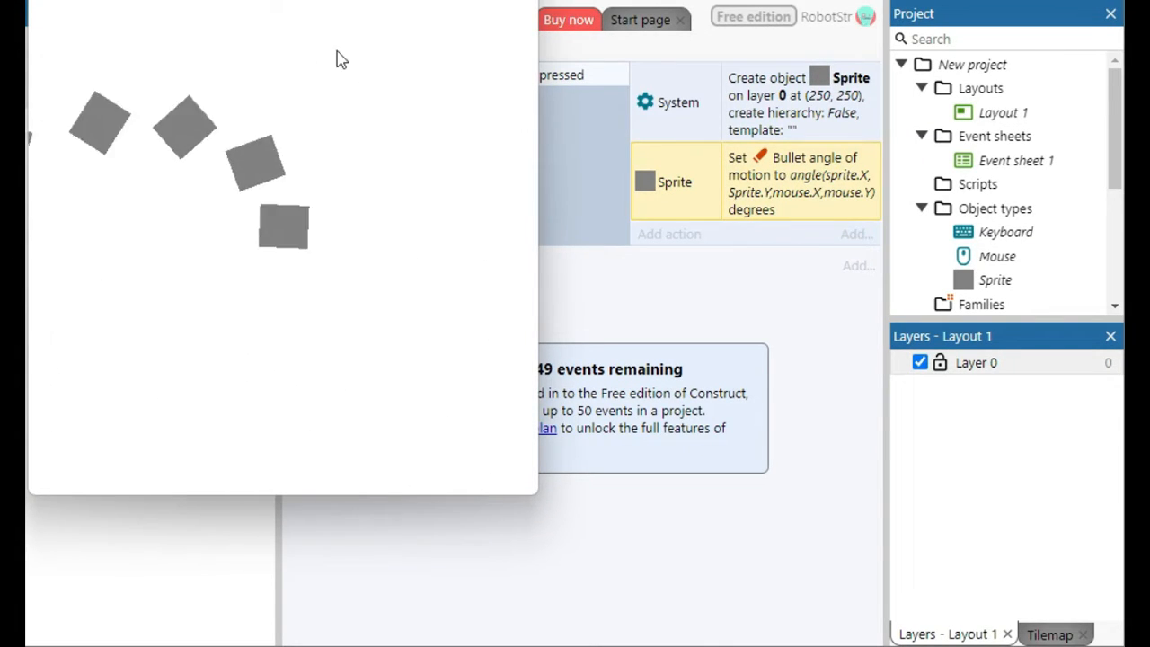
left_click(384, 263)
key("space")
key("space")
key("space")
key("space")
key("space")
key("space")
key("space")
key("space")
key("space")
key("space")
key("space")
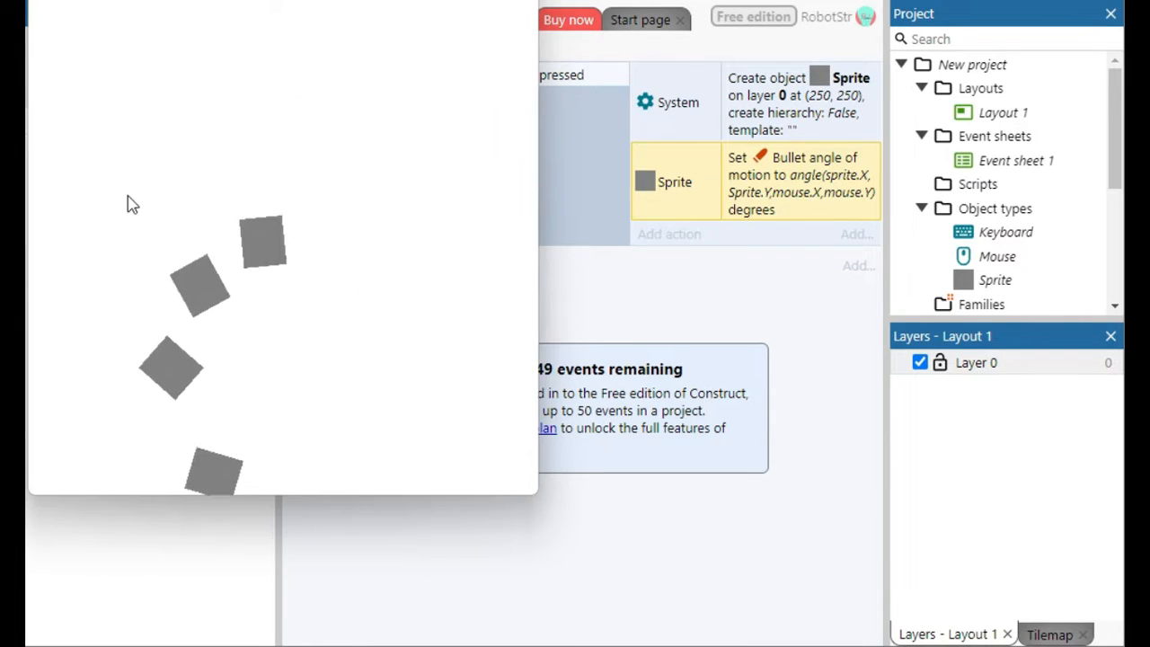
key("space")
key("space")
key("space")
key("space")
key("space")
key("space")
key("space")
key("space")
key("space")
key("space")
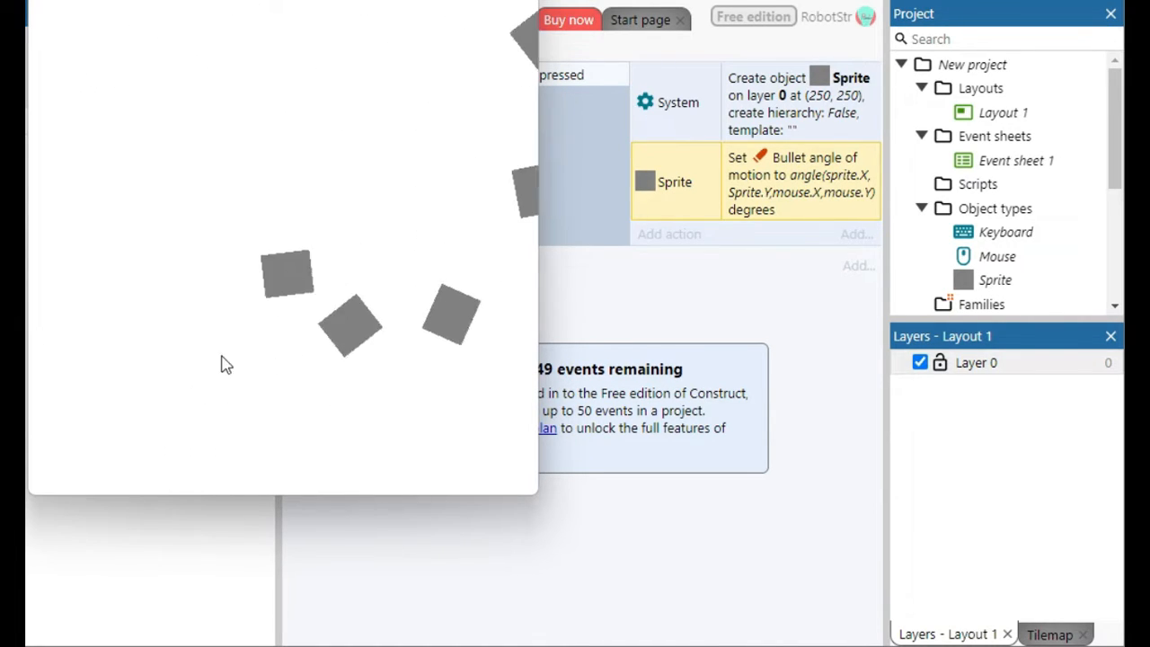
key("space")
key("space")
key("space")
key("space")
key("space")
key("space")
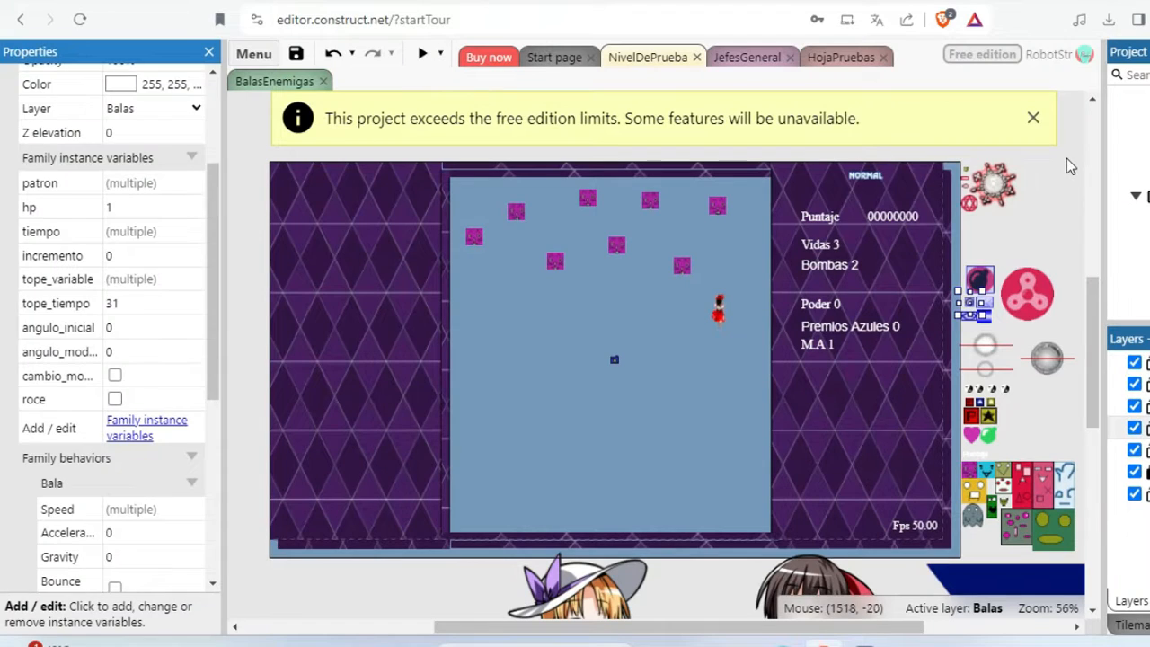
- Examine the BalasEnemigas family's instance variables and Bala behavior settings in the NivelDePrueba layout
left_click(1068, 161)
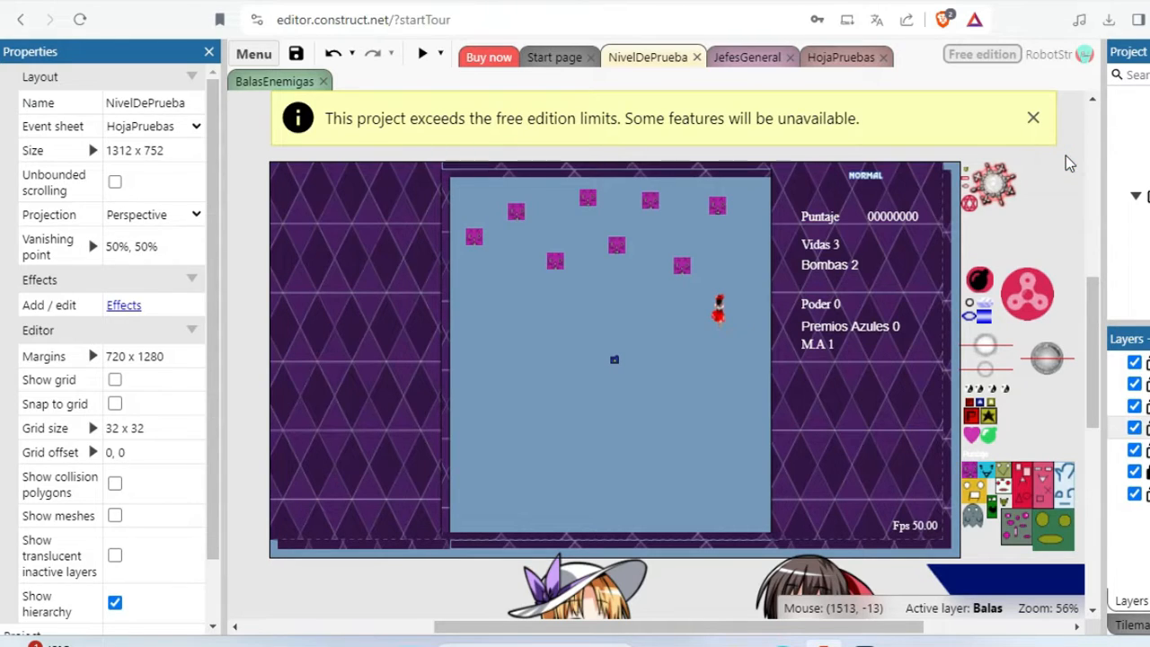
left_click(1068, 162)
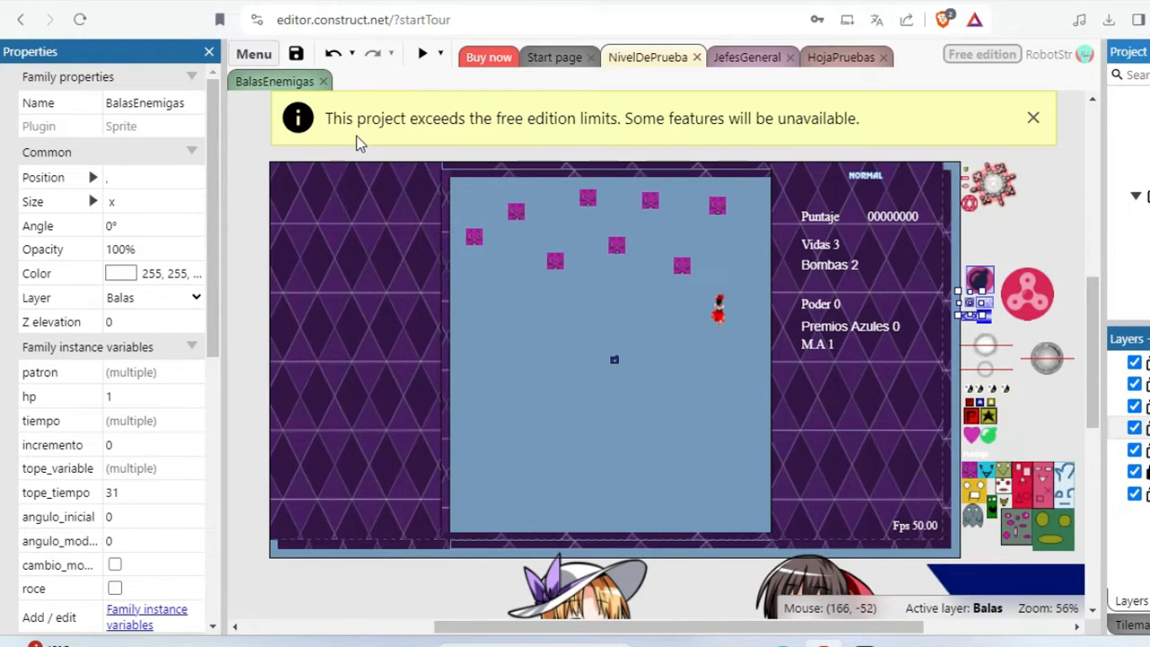
left_click_drag(219, 184, 224, 380)
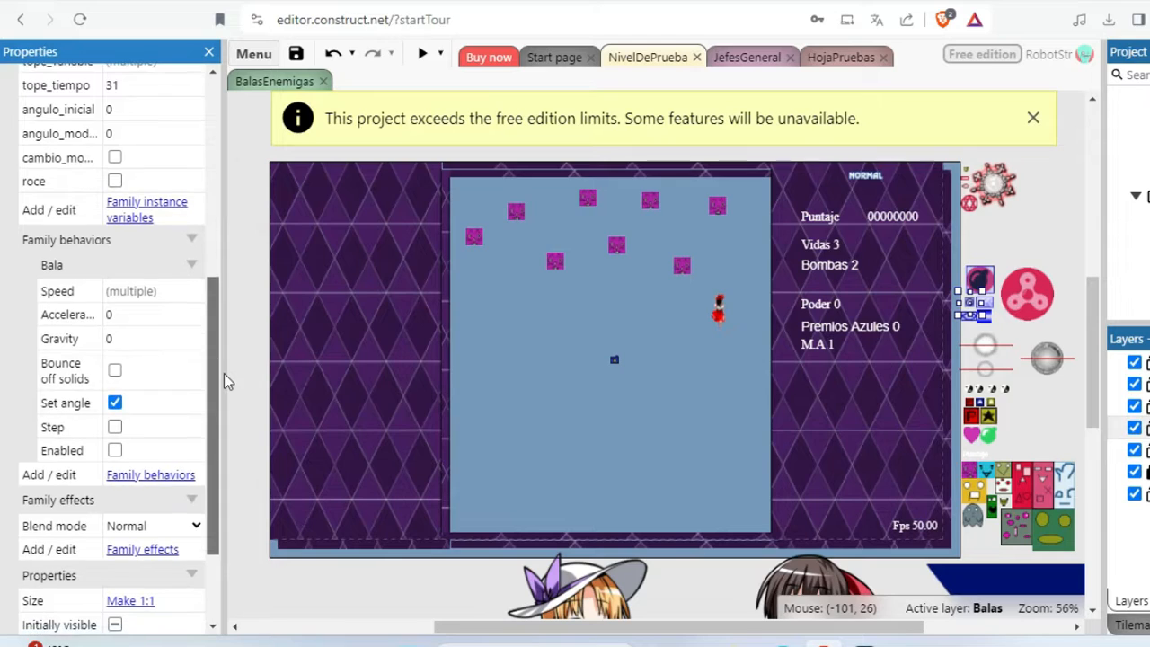
- Review the BalasEnemigas family's Bala behavior and the descriptions of its instance variables, from patron through roce
left_click(31, 264)
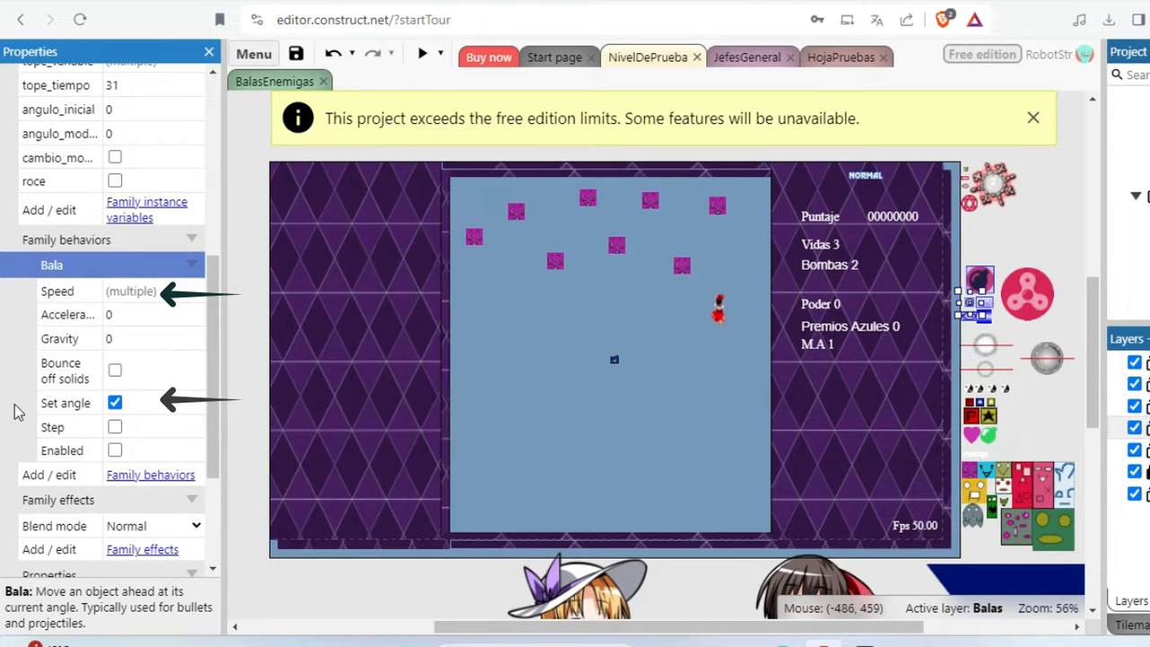
scroll(212, 306, "up", 5)
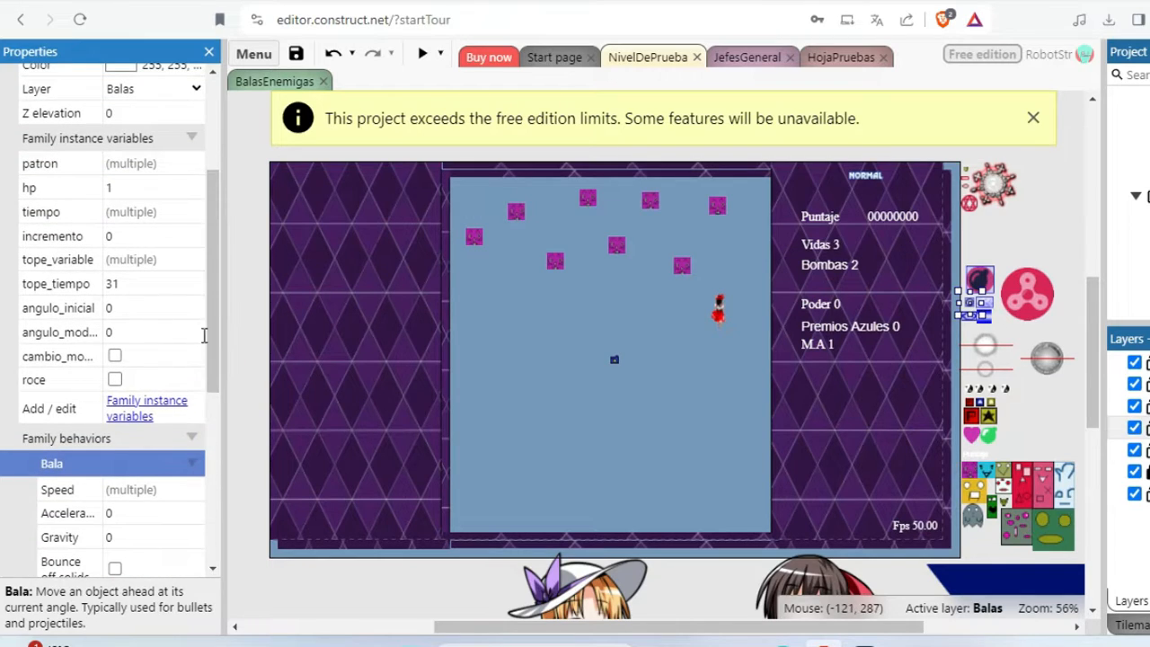
left_click(171, 409)
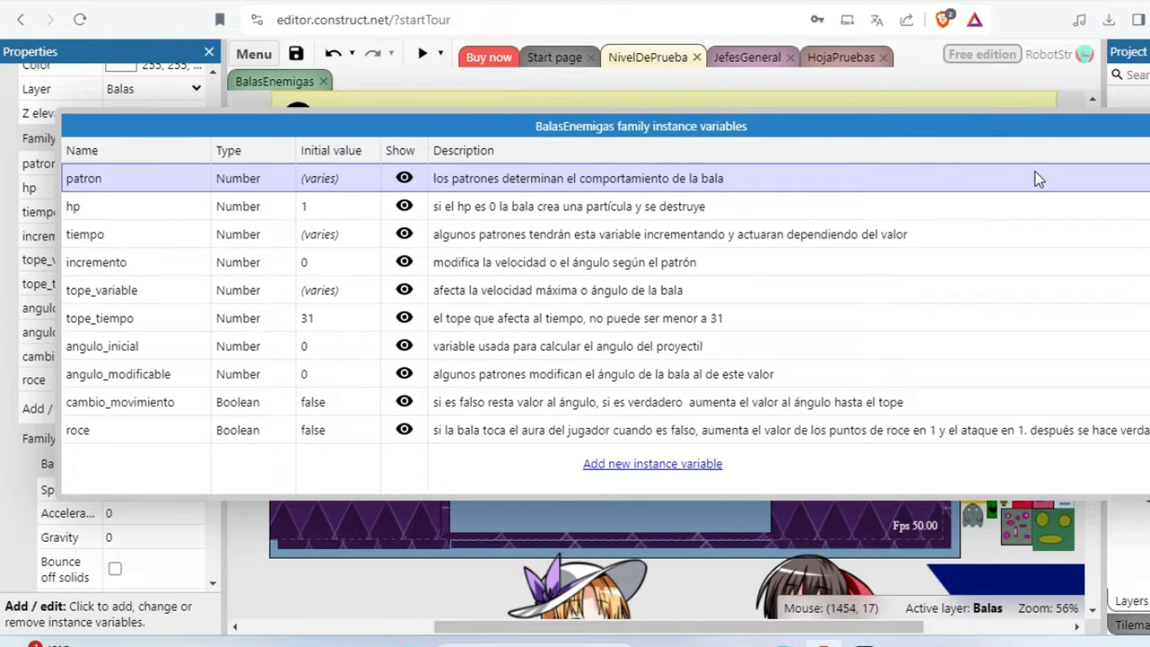
left_click(1033, 207)
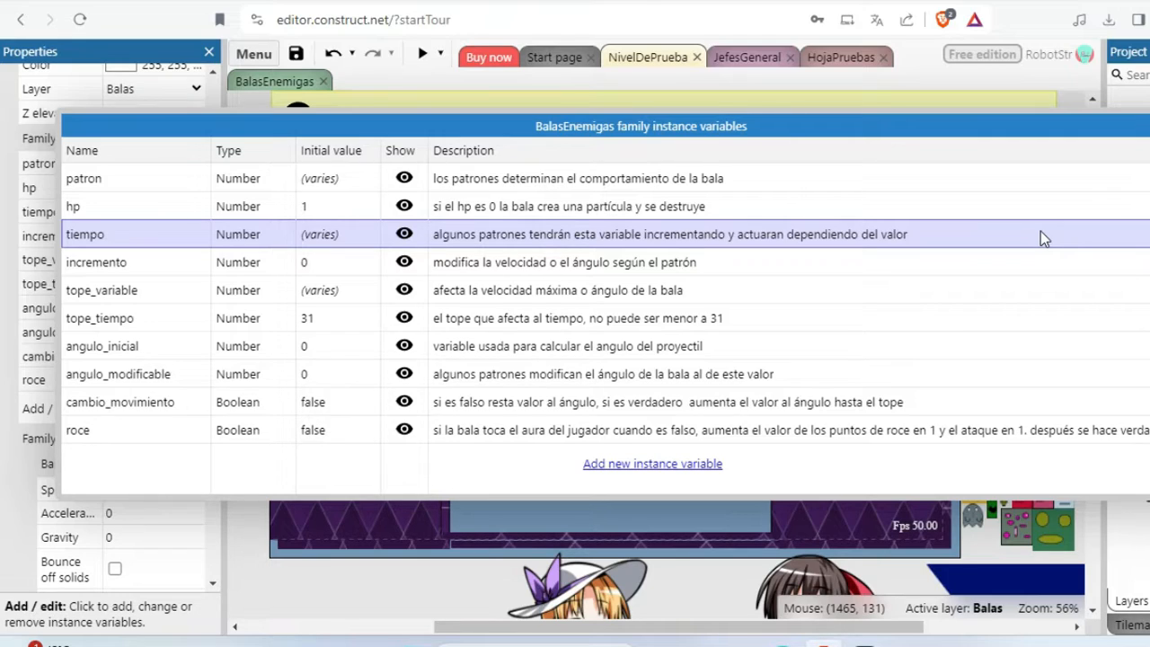
left_click(1043, 262)
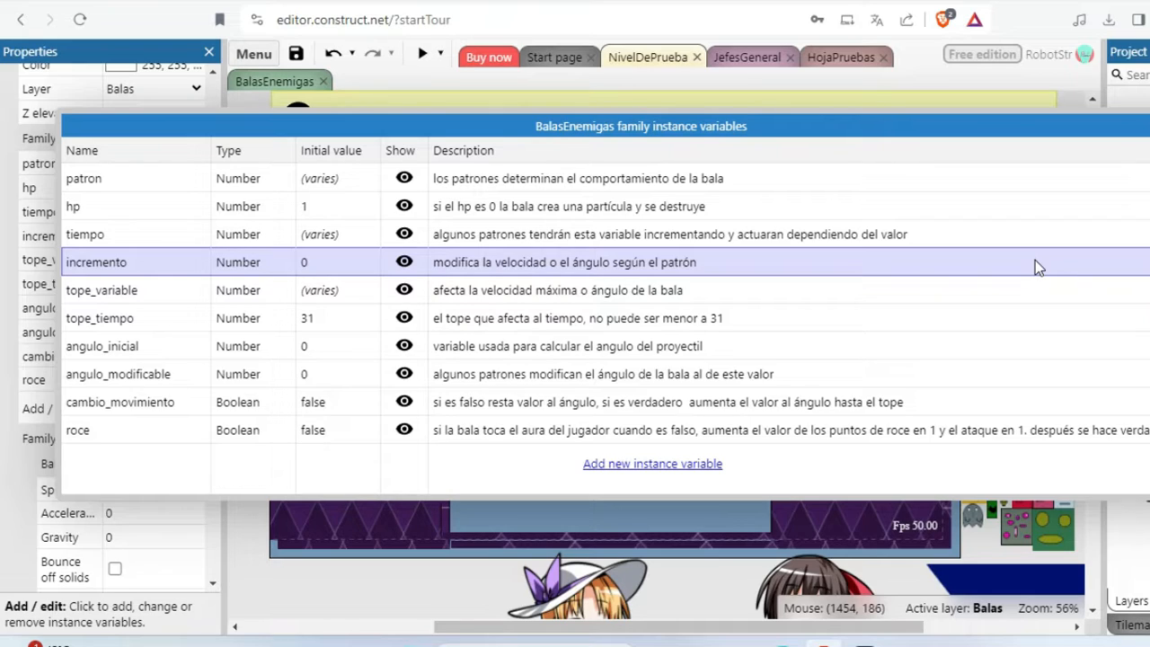
left_click(1037, 285)
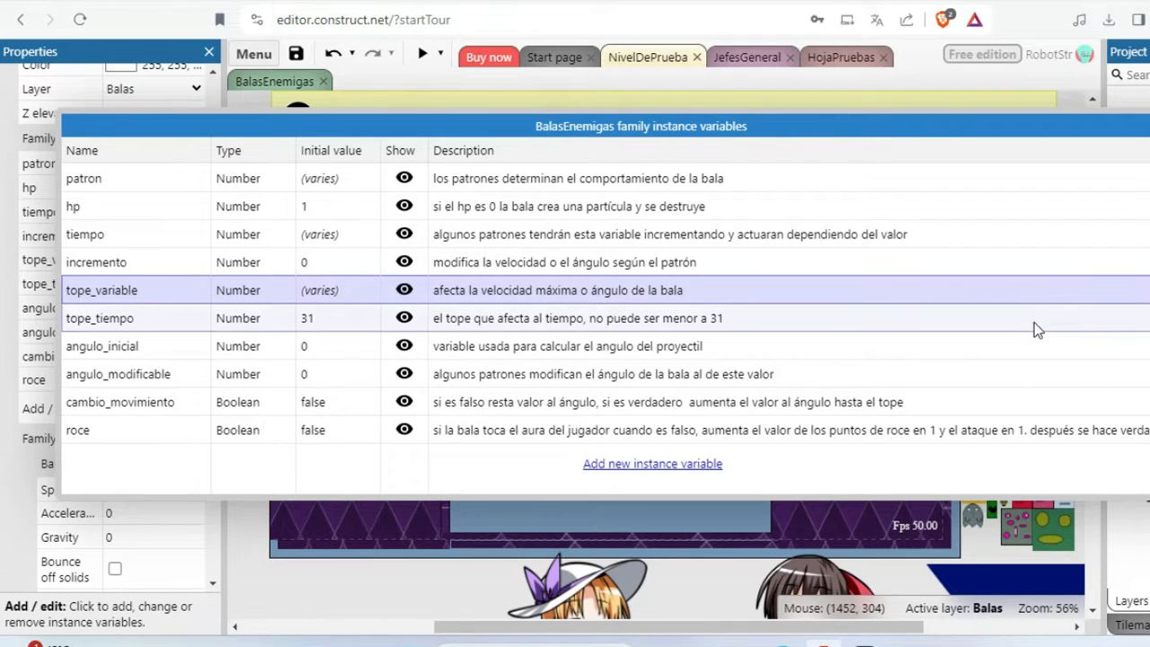
left_click(1034, 324)
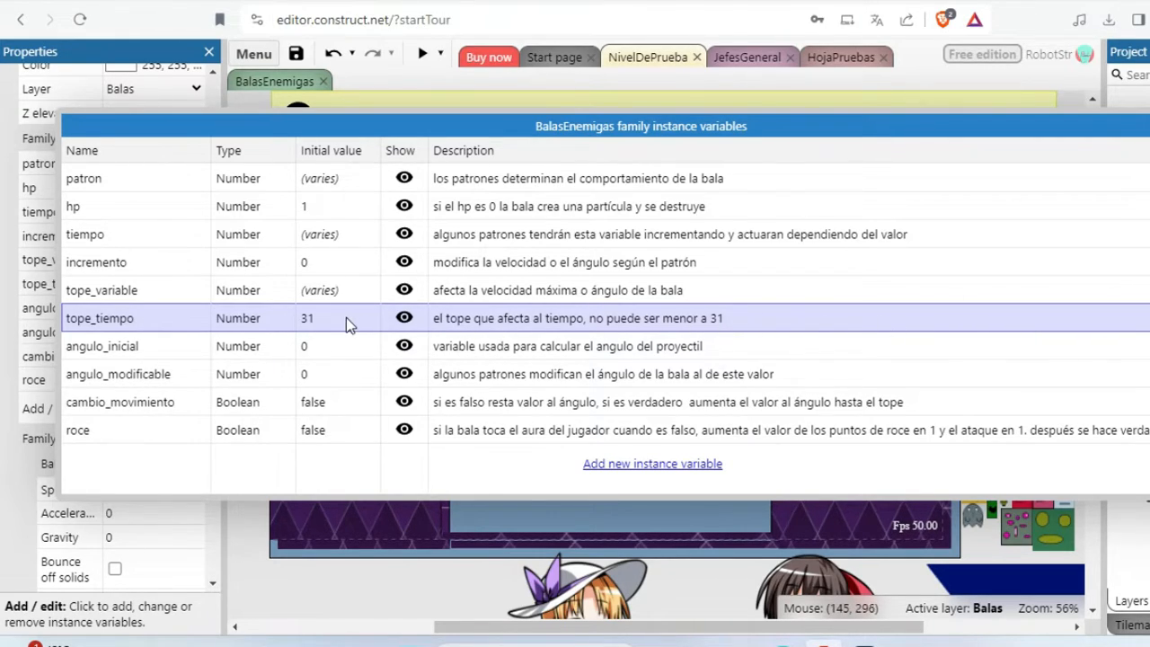
left_click(357, 350)
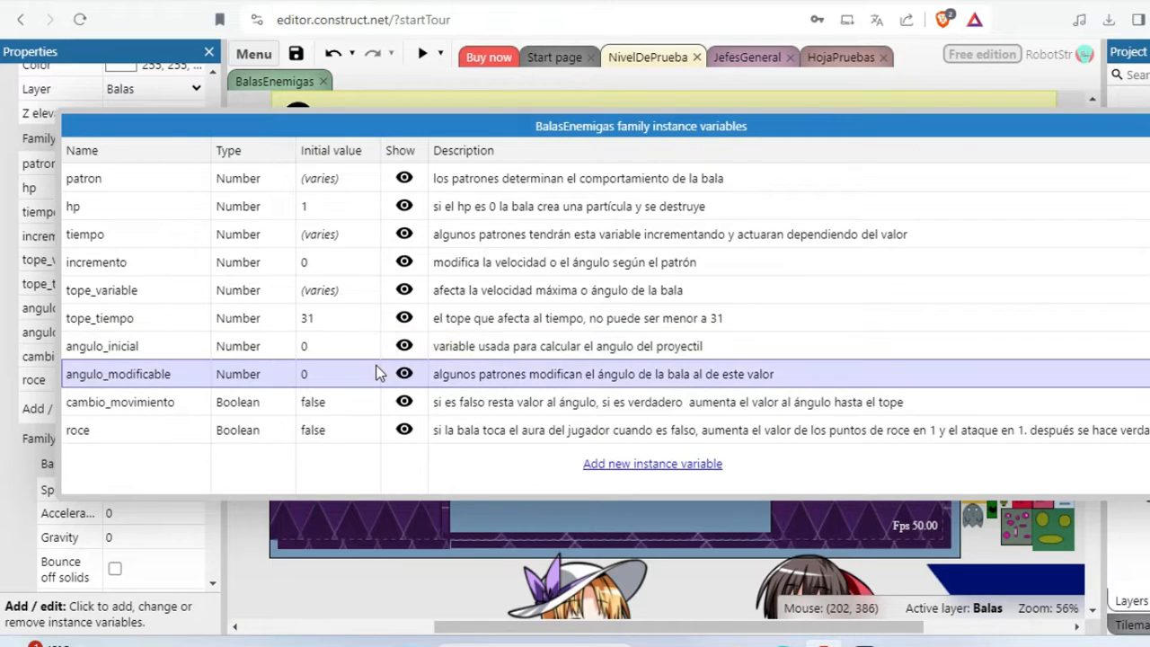
left_click(377, 373)
left_click(360, 403)
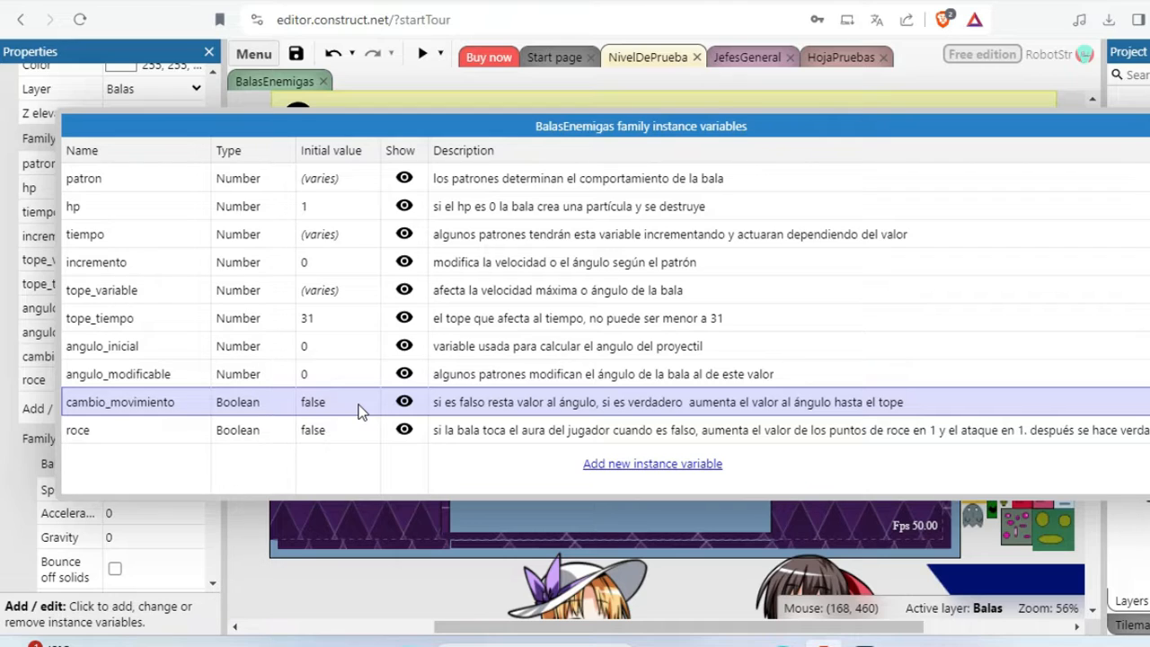
left_click(367, 433)
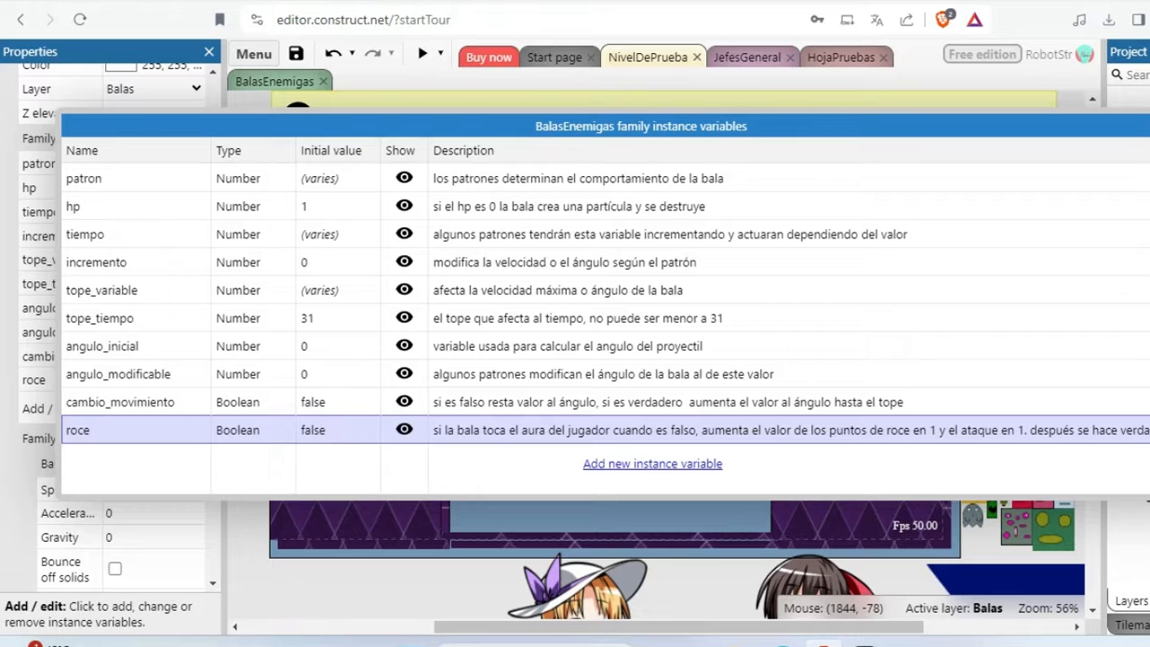
key("Escape")
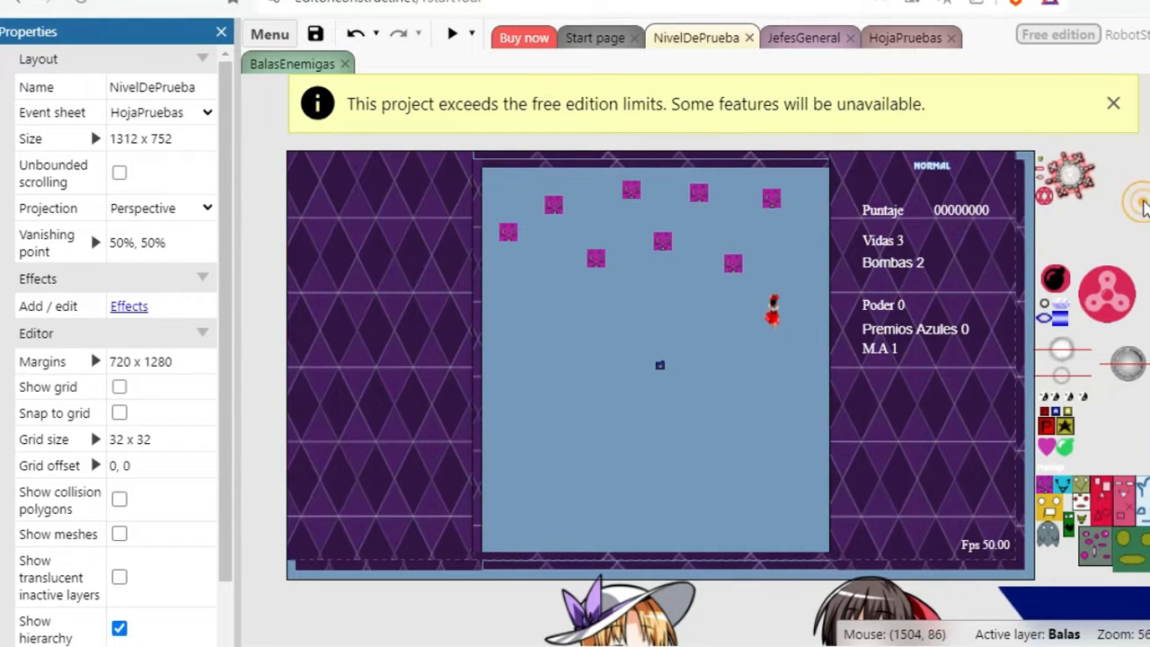
- Dismiss the free edition limits notice, preview the NivelDePrueba layout and reposition the preview window to show the play field
left_click(1113, 104)
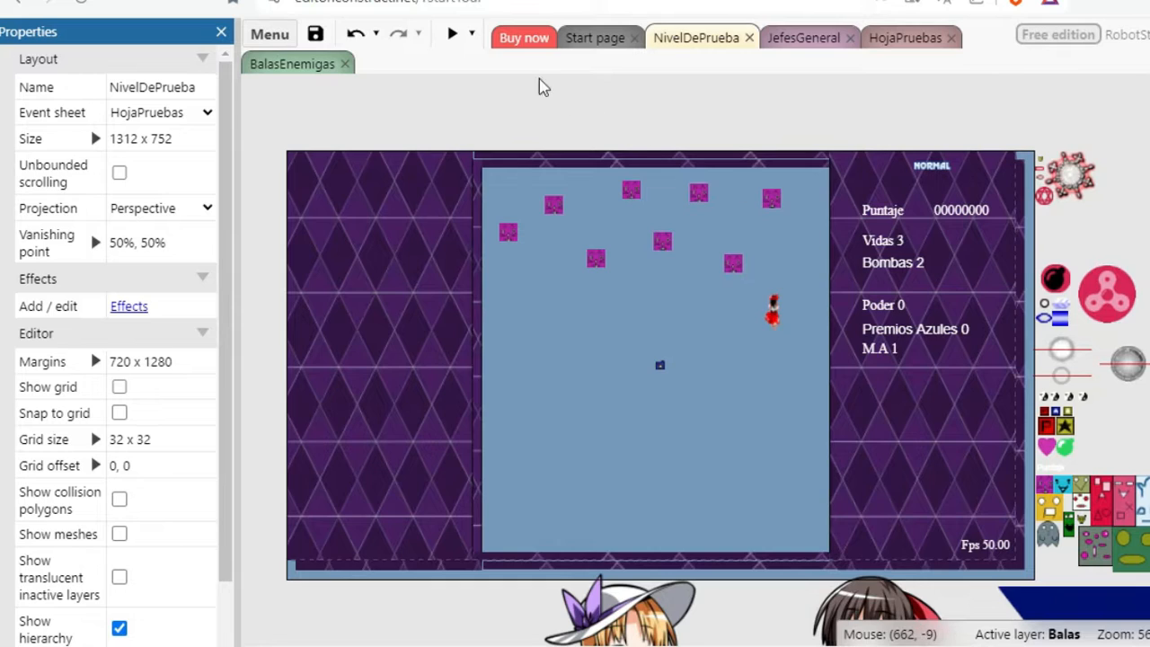
left_click(451, 35)
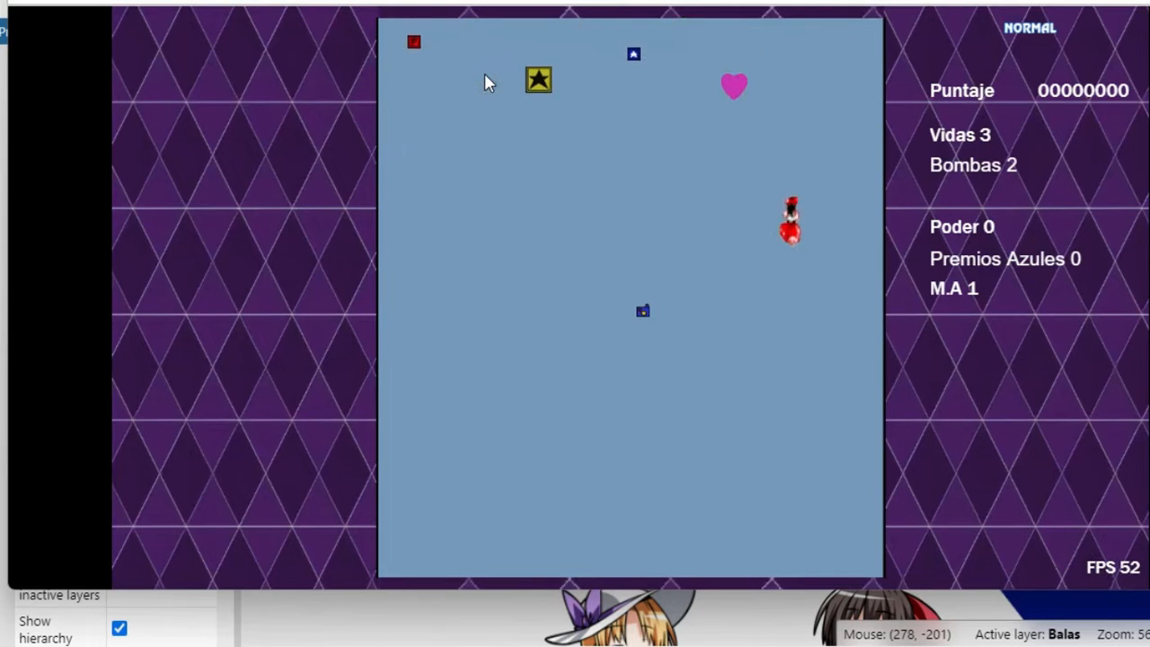
left_click_drag(540, 0, 521, 1)
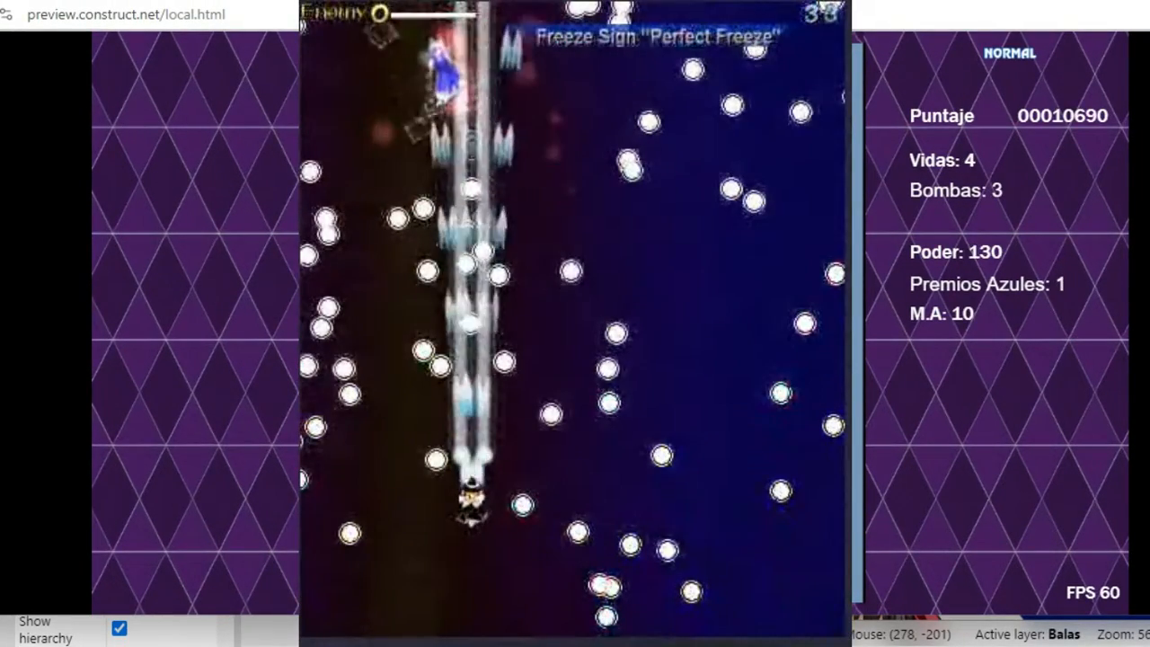
left_click_drag(521, 1, 423, 17)
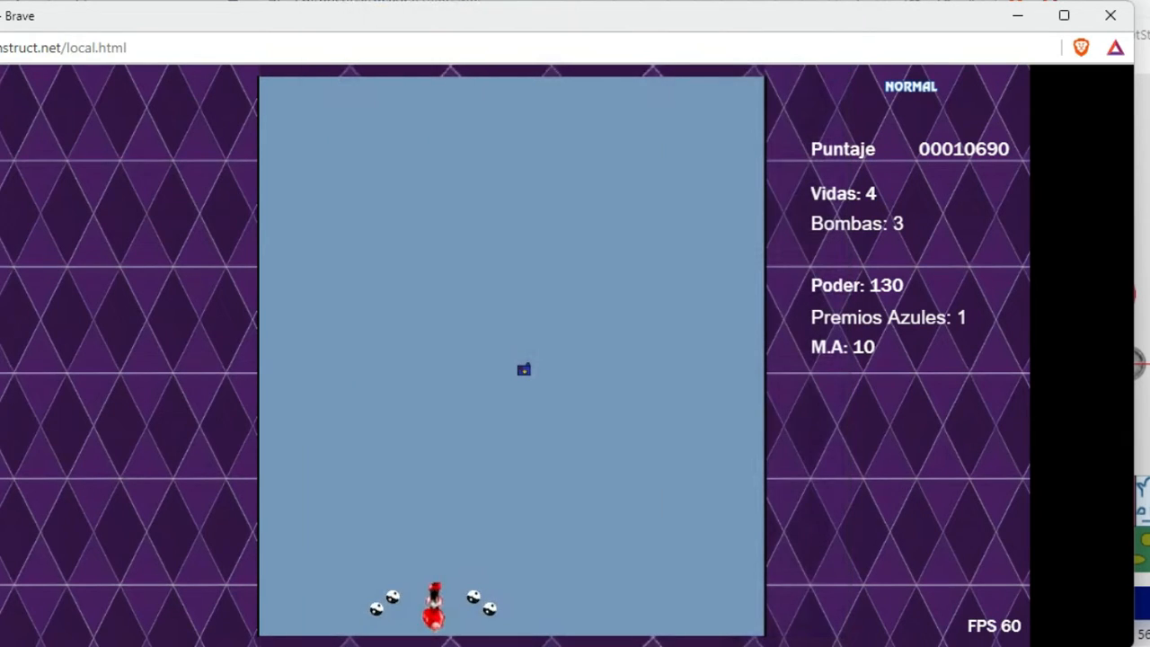
- Move the player character around the previewed play field to test how the single stream of enemy bullets aims and changes speed
key("Left")
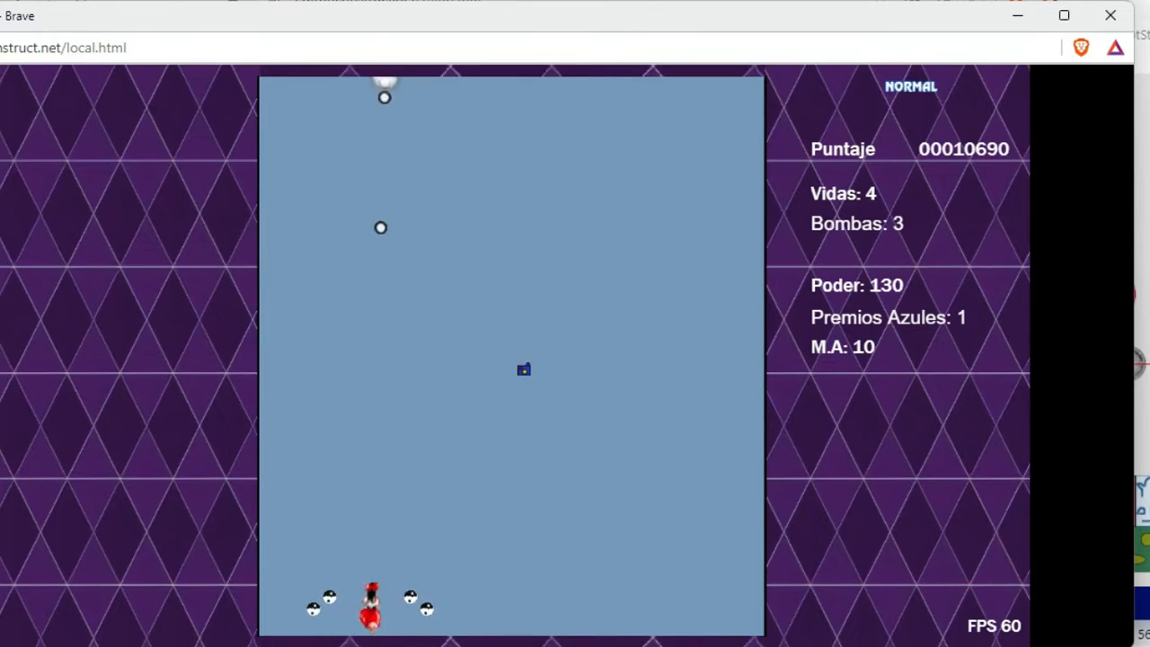
key("Right")
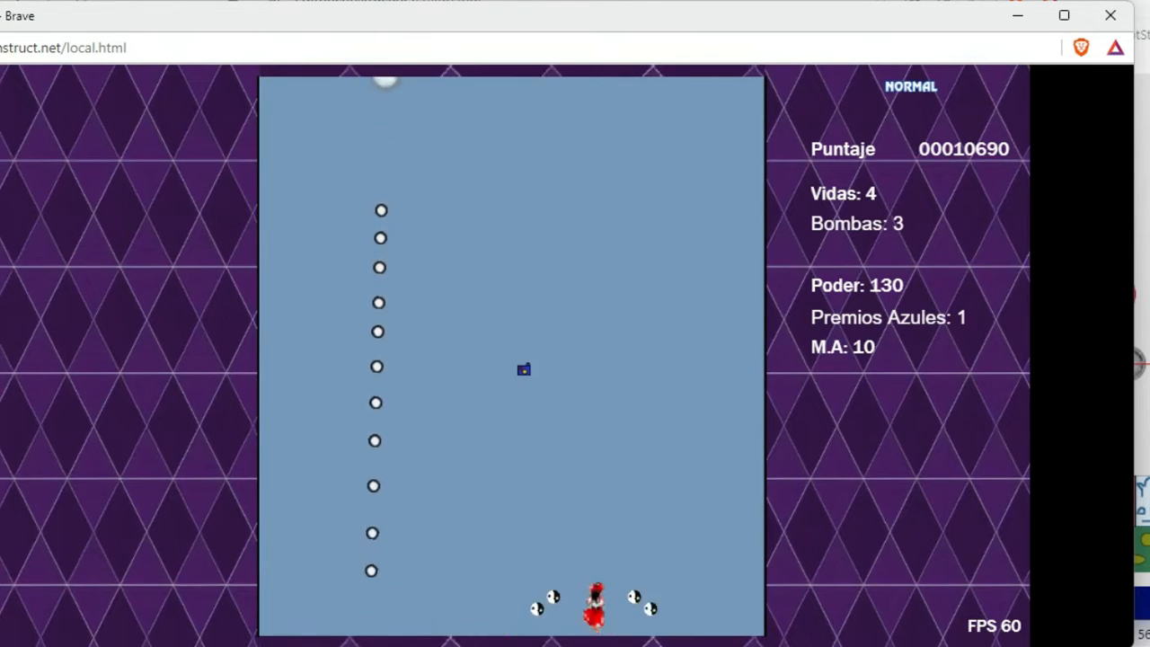
key("Right")
key("Left")
key("Right")
key("Left")
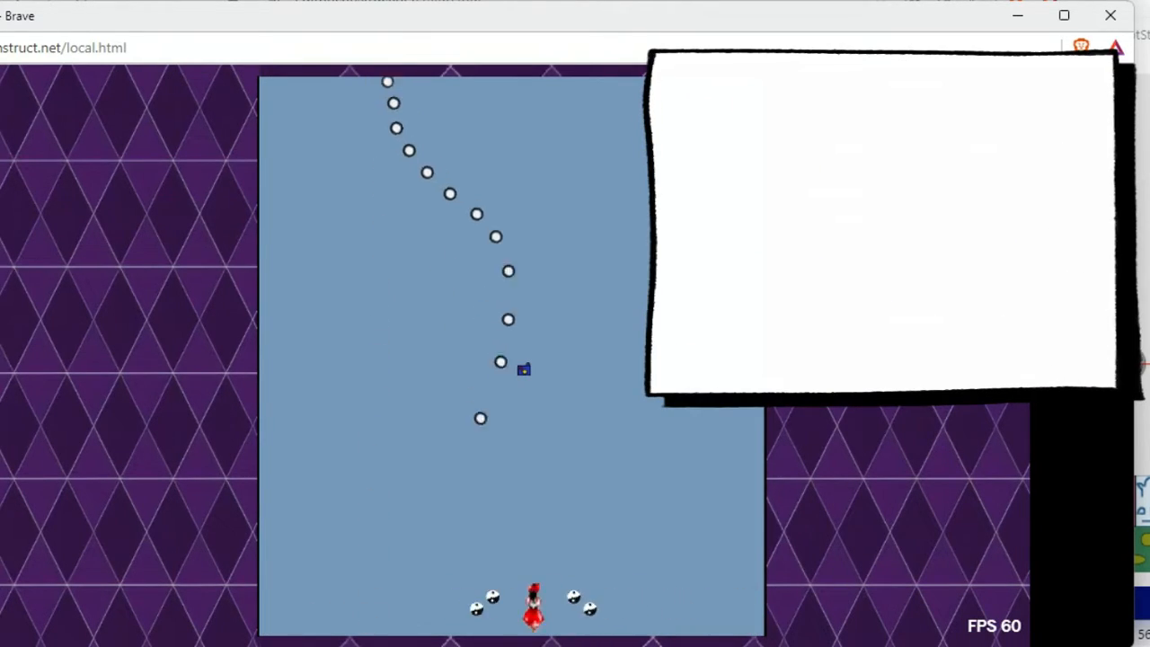
key("Left")
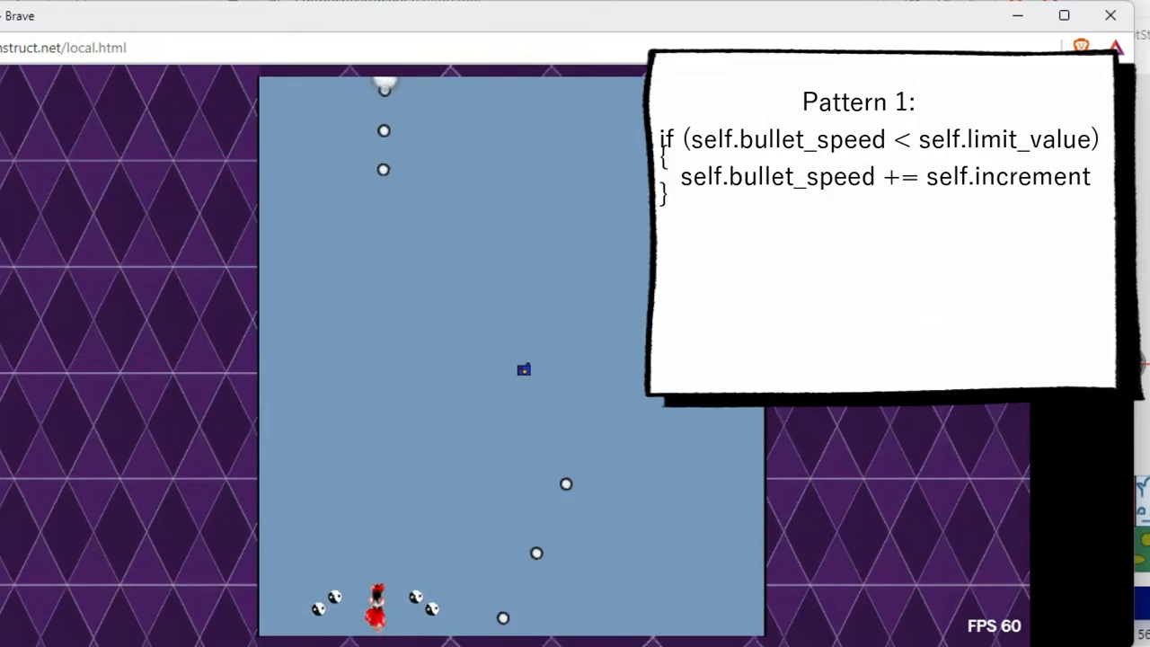
key("Right")
key("Left")
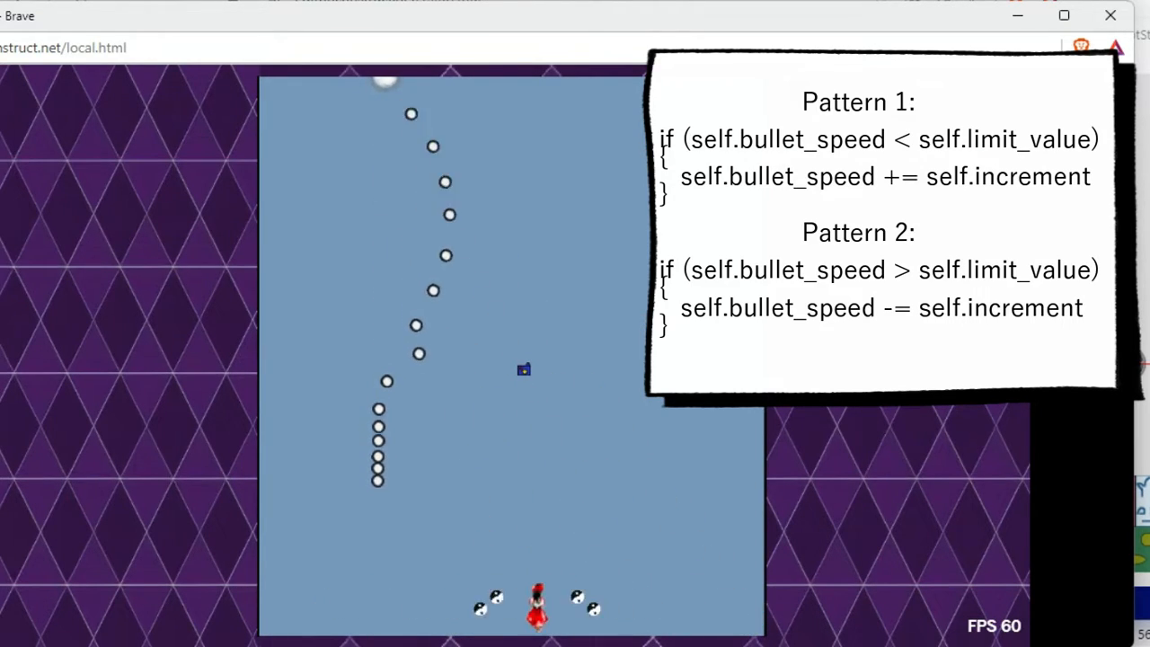
key("Right")
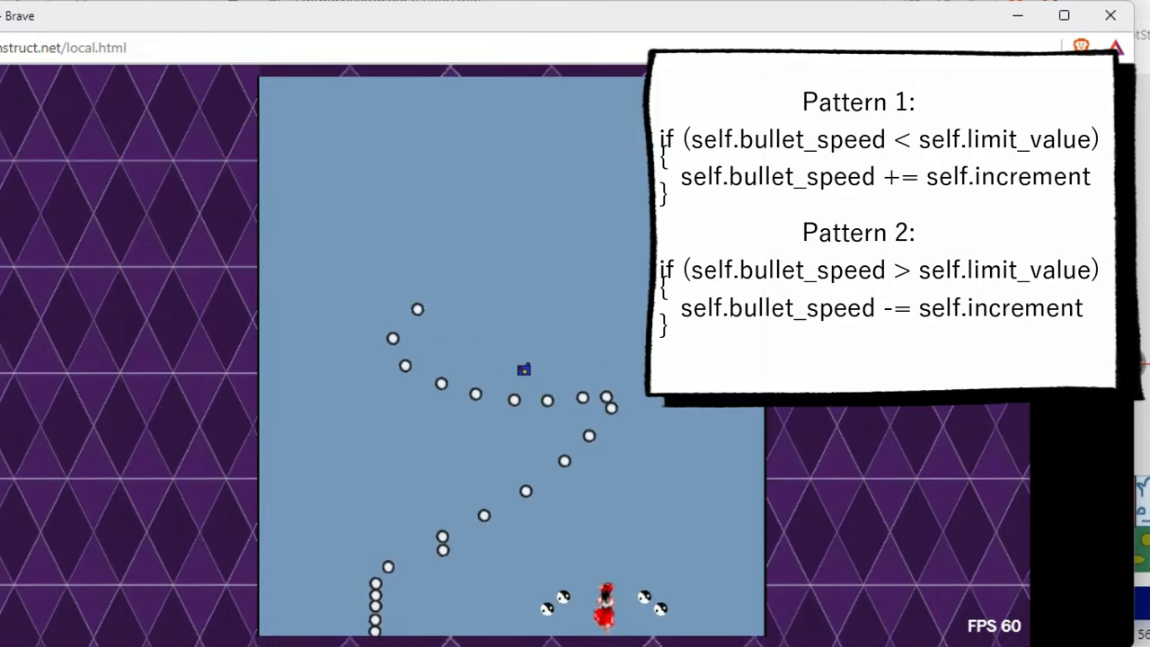
key("Right")
key("Up")
key("Left")
key("Down")
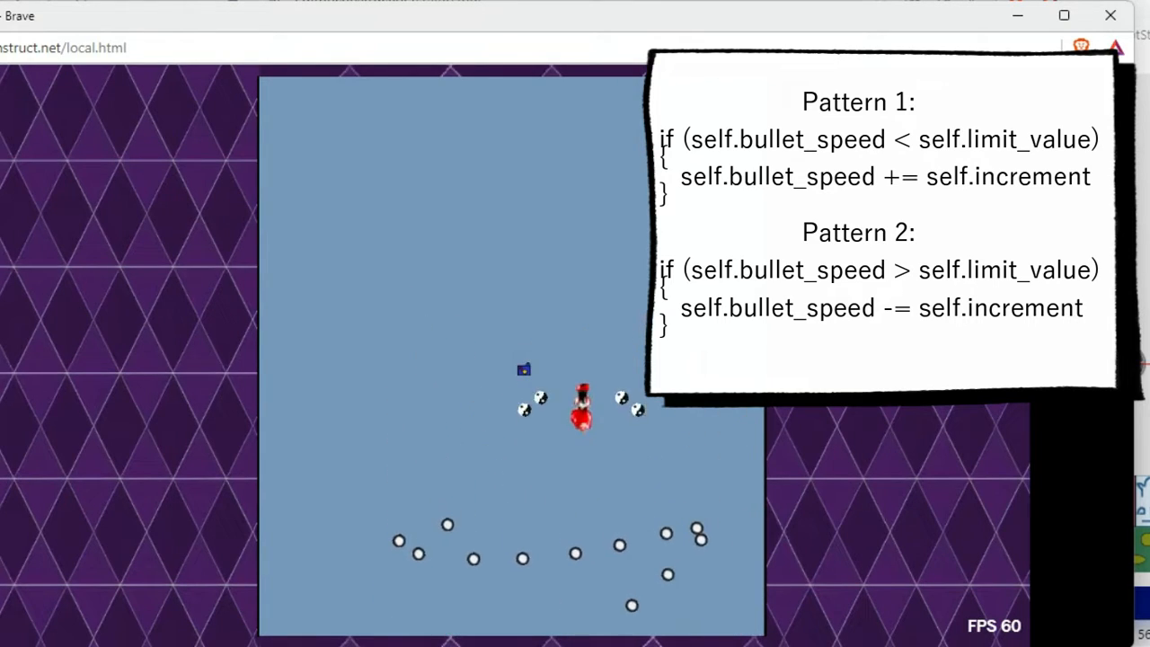
key("Down")
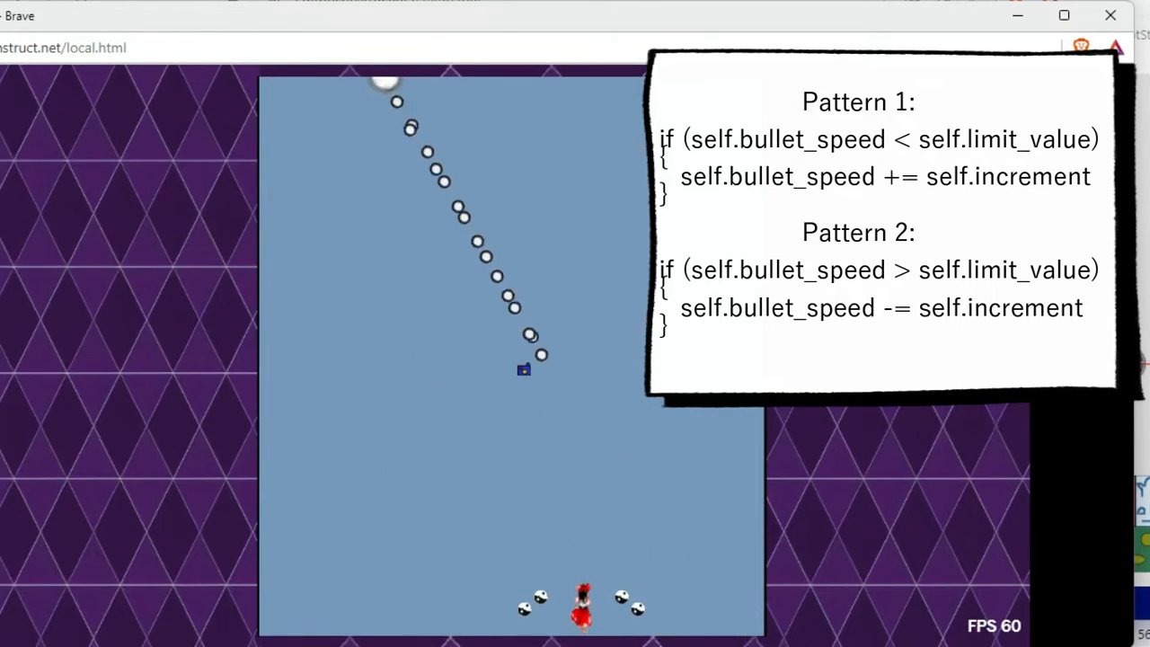
key("Left")
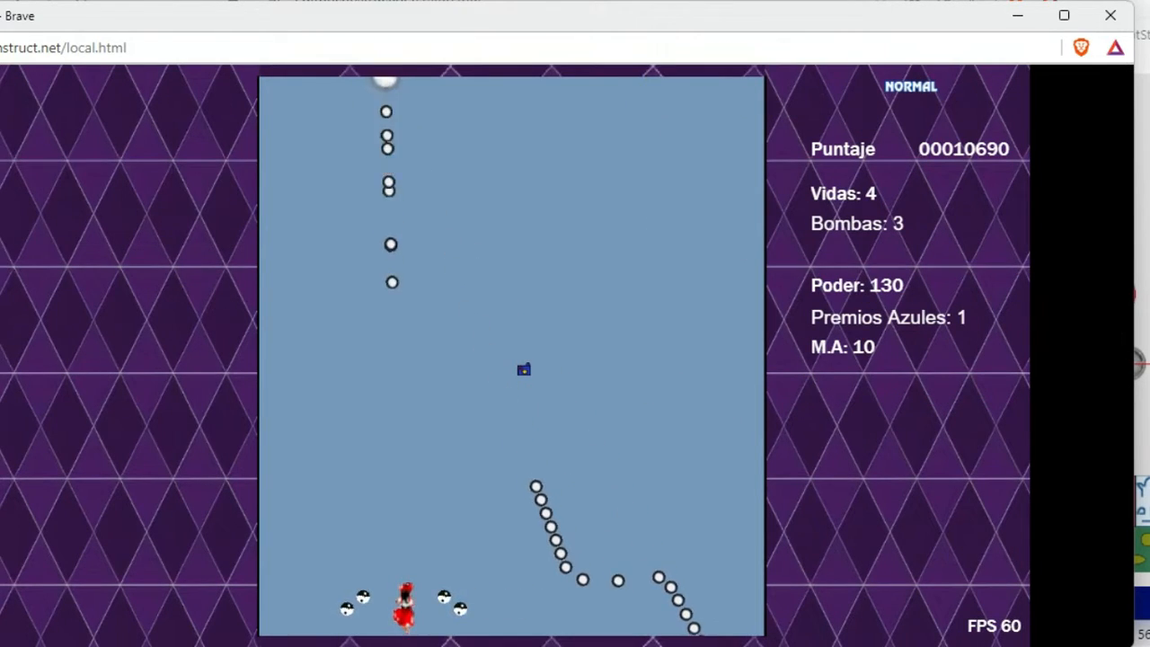
key("Right")
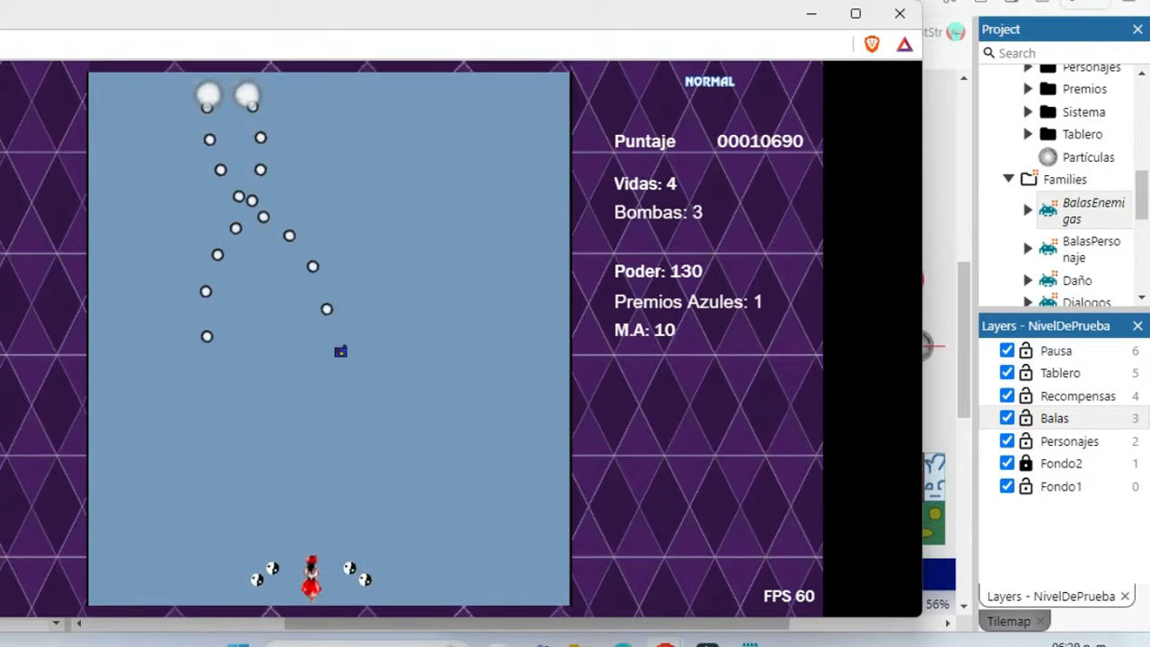
- Move the player character across the field while observing the two streams of wave-moving enemy bullets
key("Right")
key("Up")
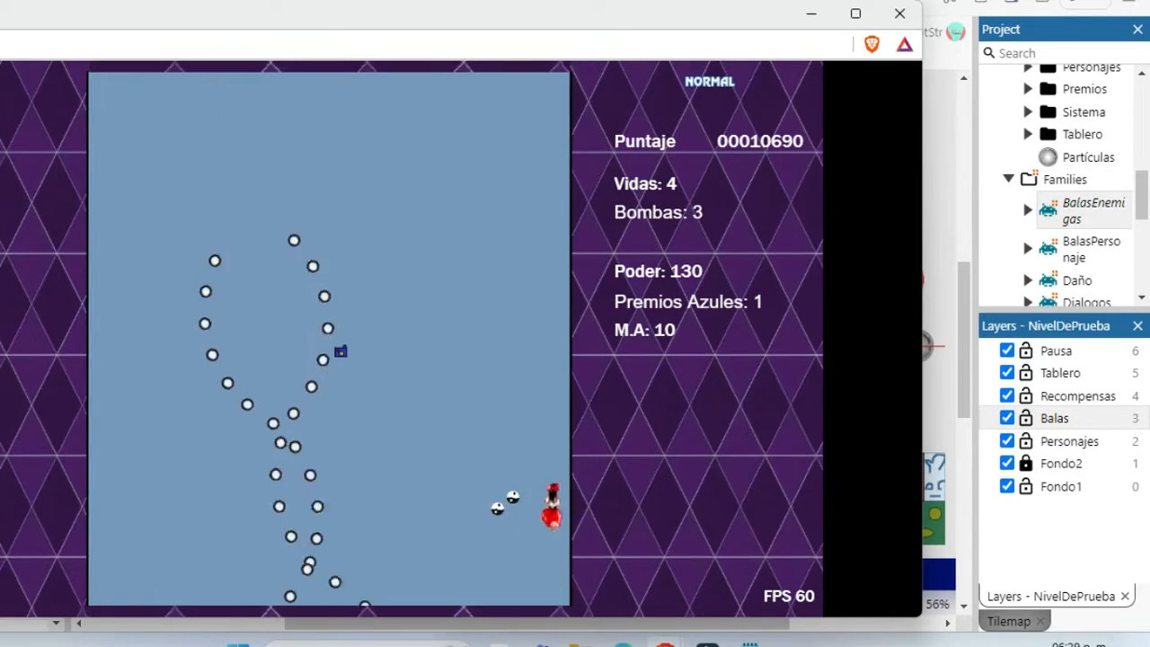
key("Left")
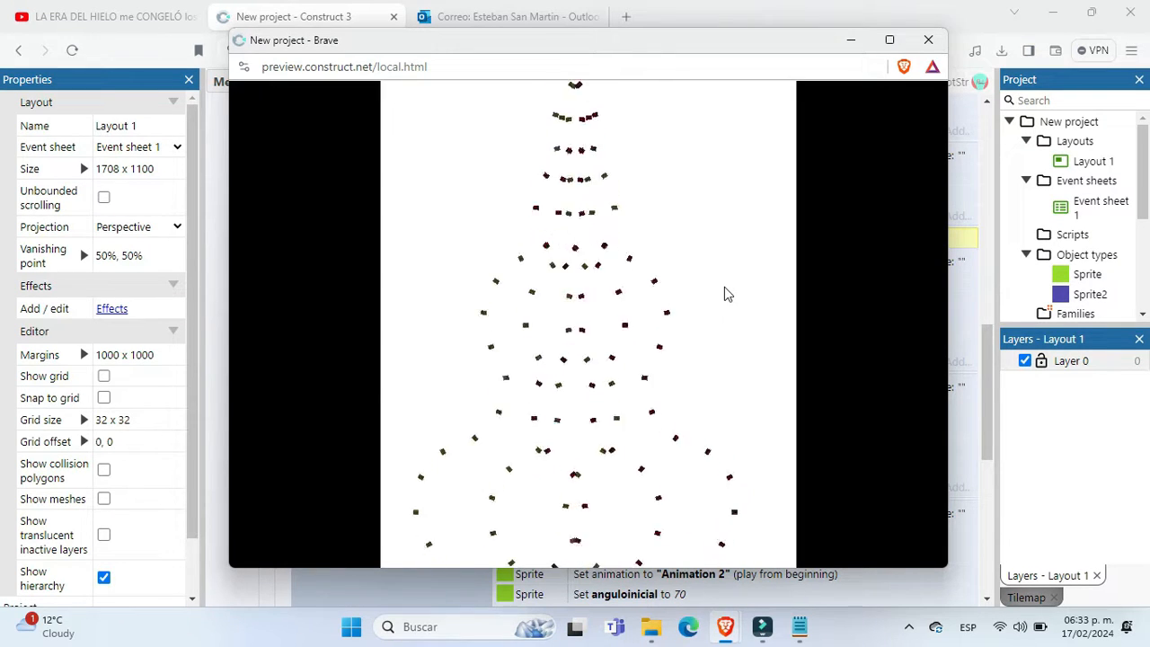
- Close the New project preview and look back through the sprite wave events in Event sheet 1
left_click(928, 40)
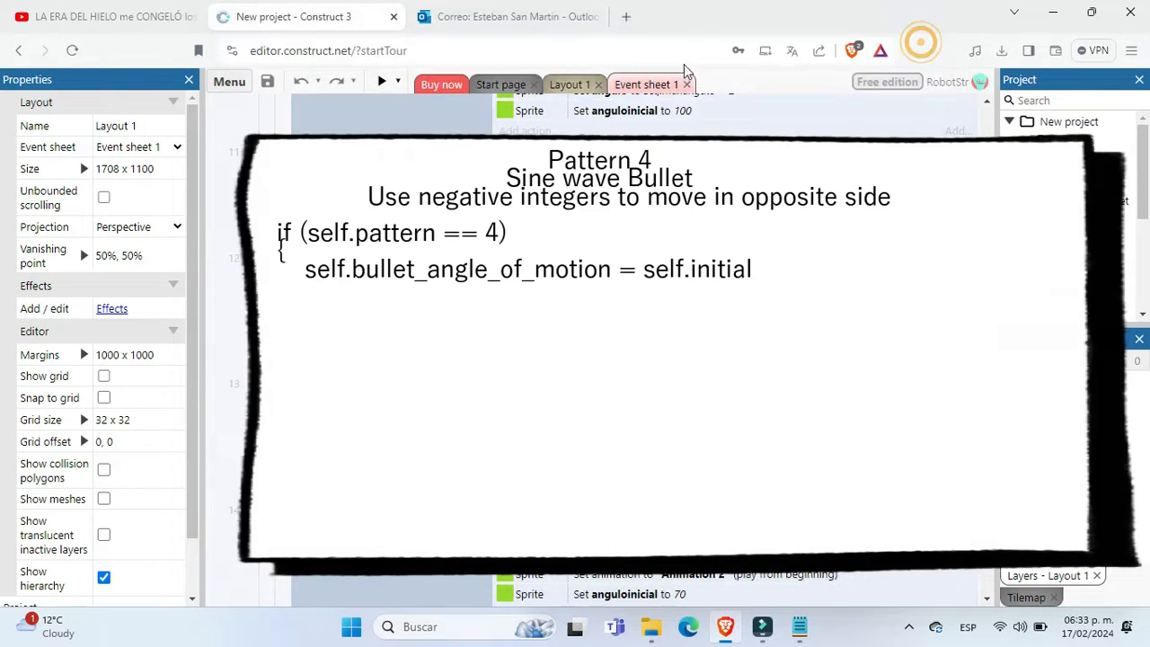
scroll(602, 350, "up", 9)
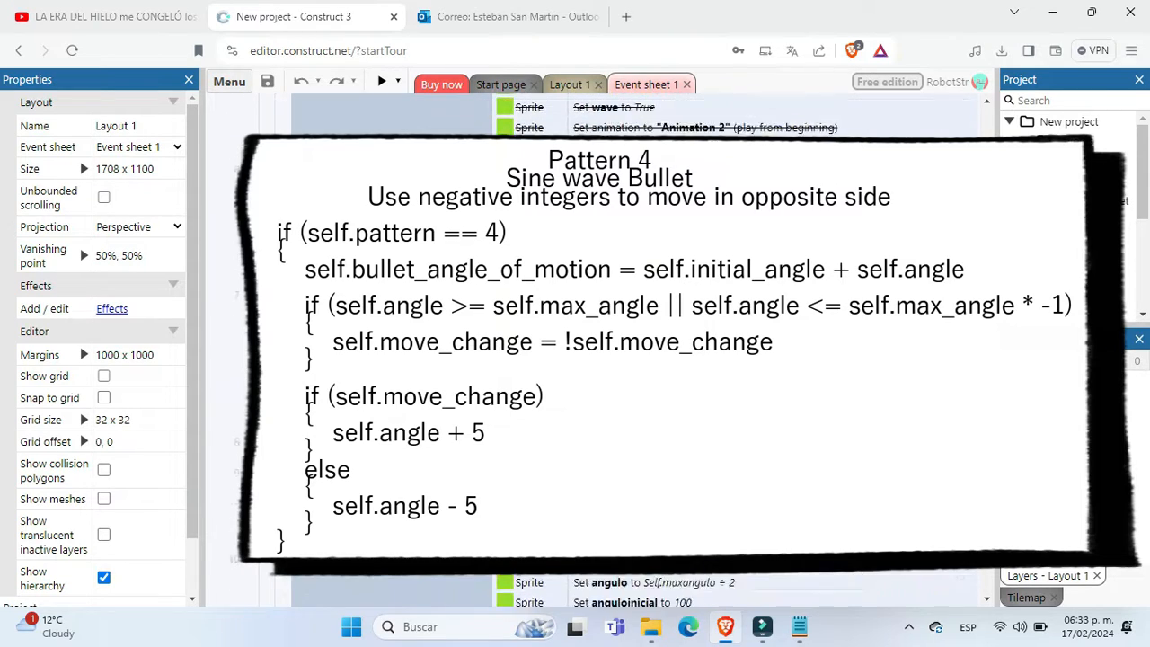
scroll(602, 350, "up", 3)
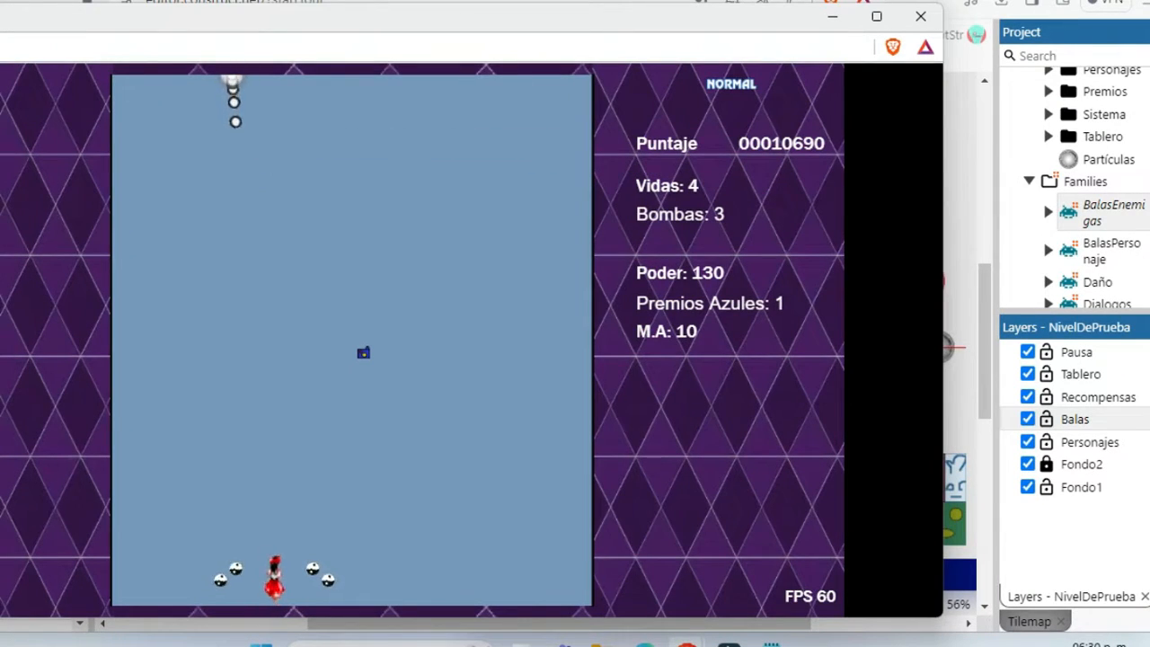
- Move the player character sideways along the lower edge of the NivelDePrueba preview to test the next aimed bullet pattern
key("Right")
key("Left")
key("Left")
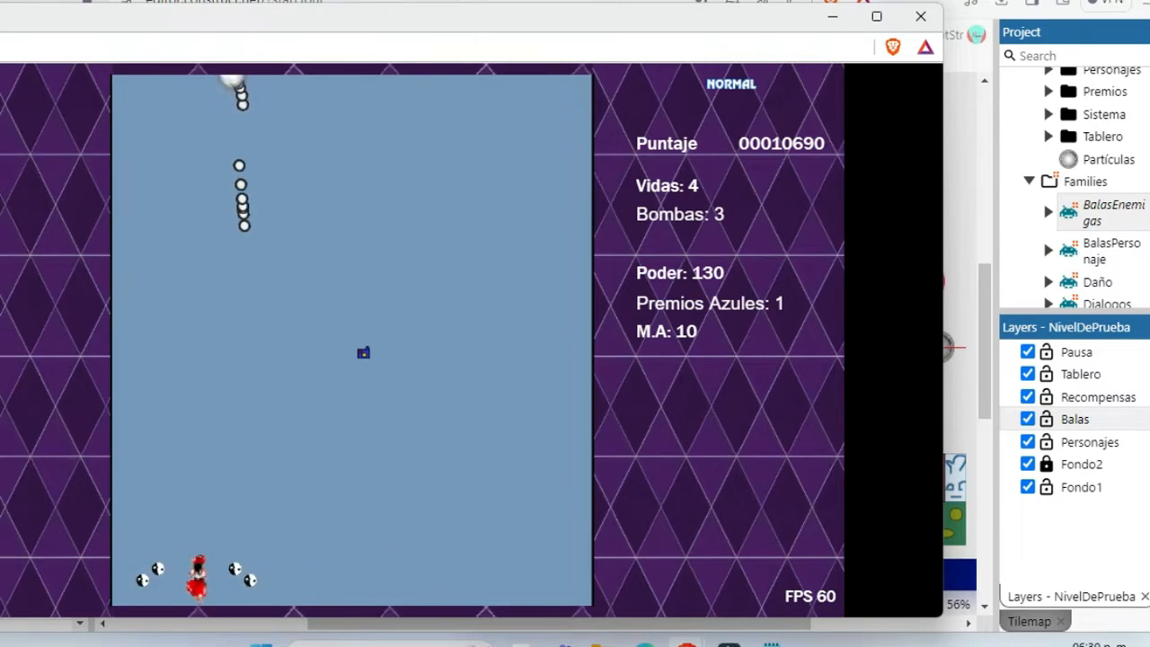
key("Right")
key("Left")
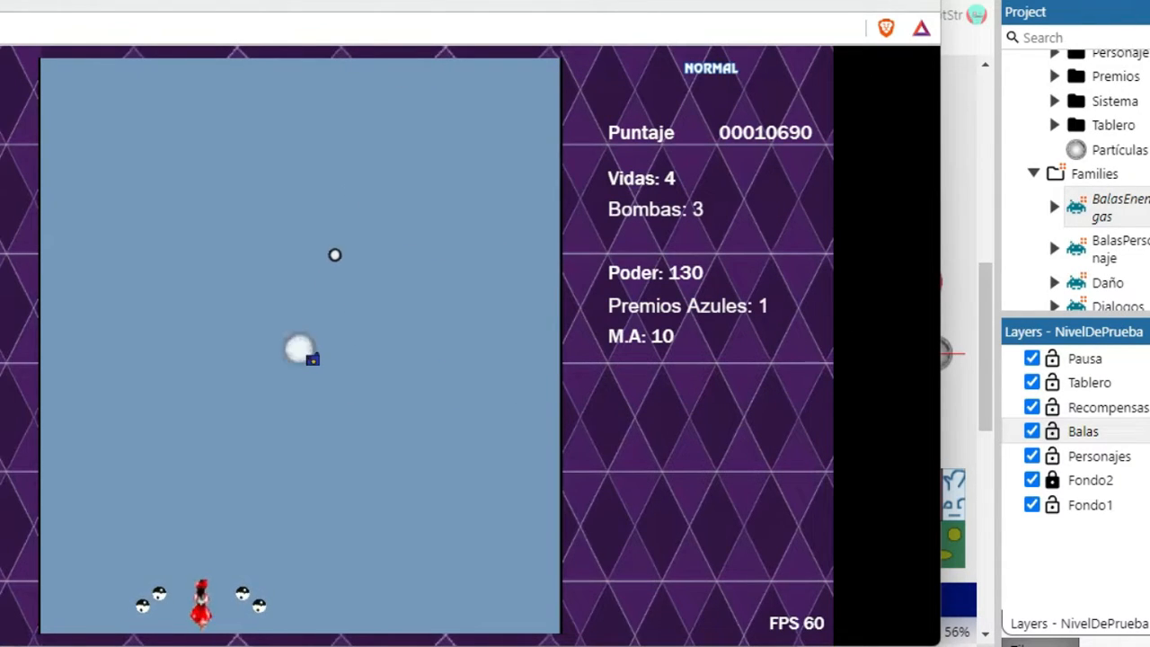
- Move the player character around the central bullet source in the preview to test the bullet pattern that reverses direction
key("Left")
key("Up")
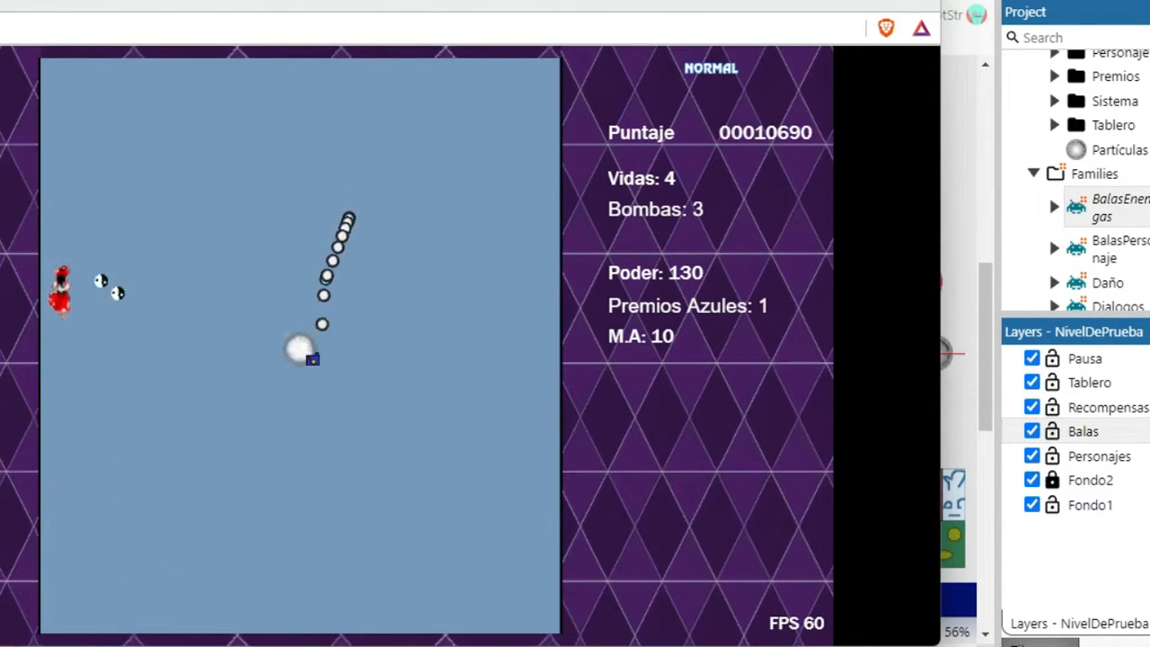
key("Right")
key("Down")
key("Left")
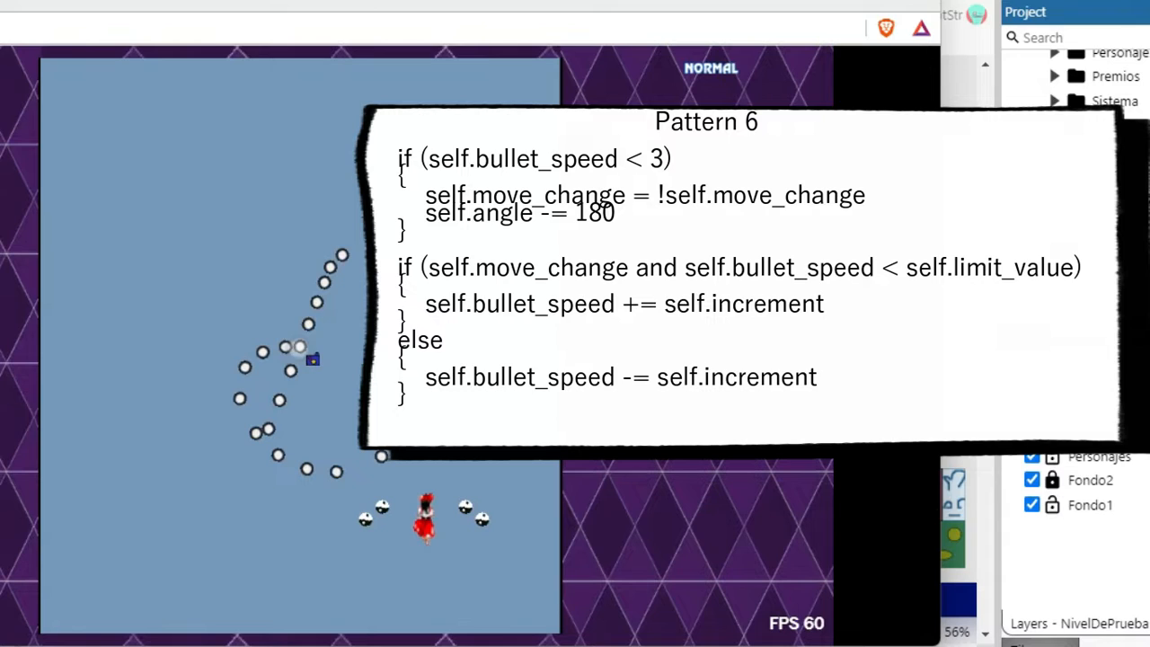
key("Left")
key("Down")
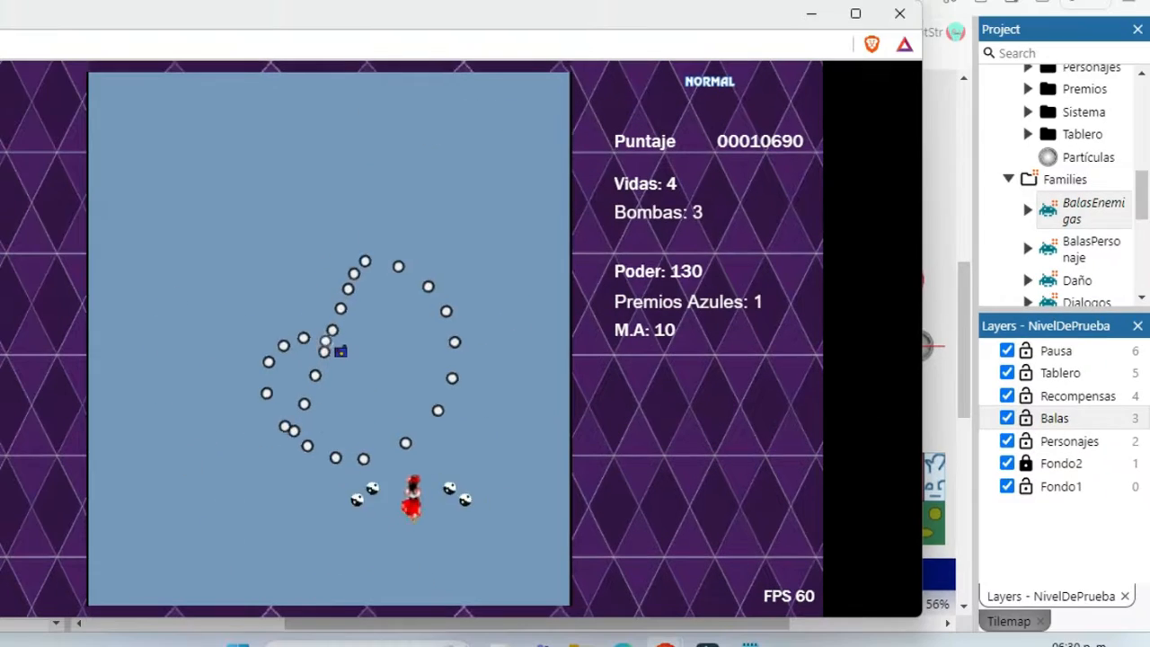
- Move the player character around the lower, side and upper areas of the preview field to test the aimed white bullet trails
key("Down")
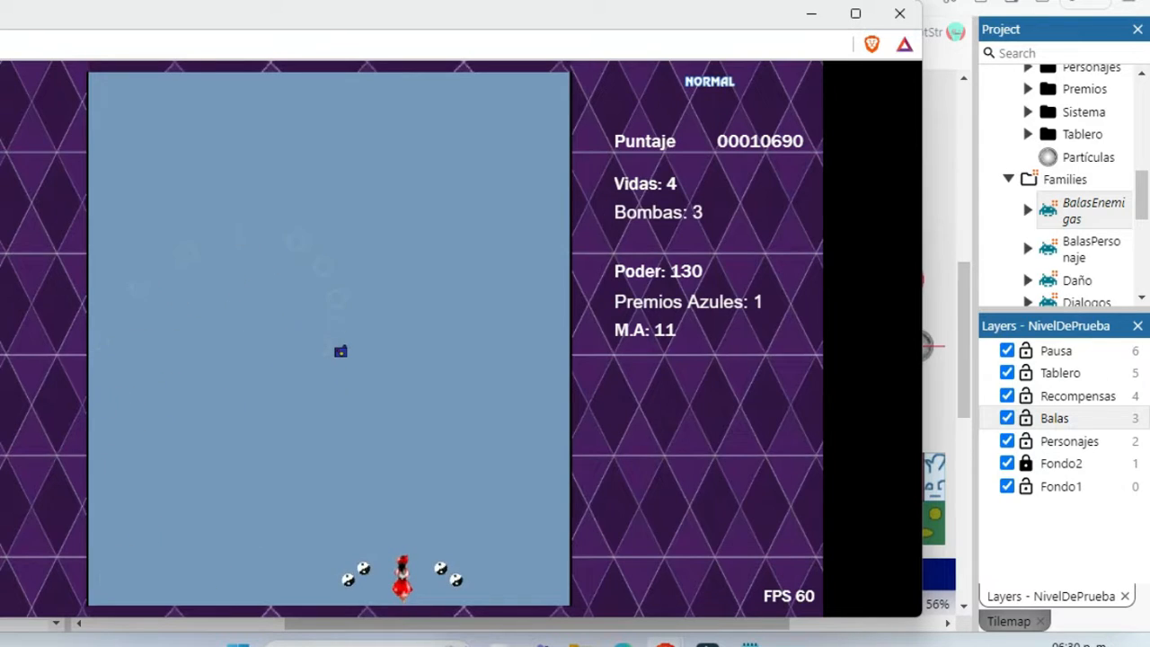
key("Right")
key("Up")
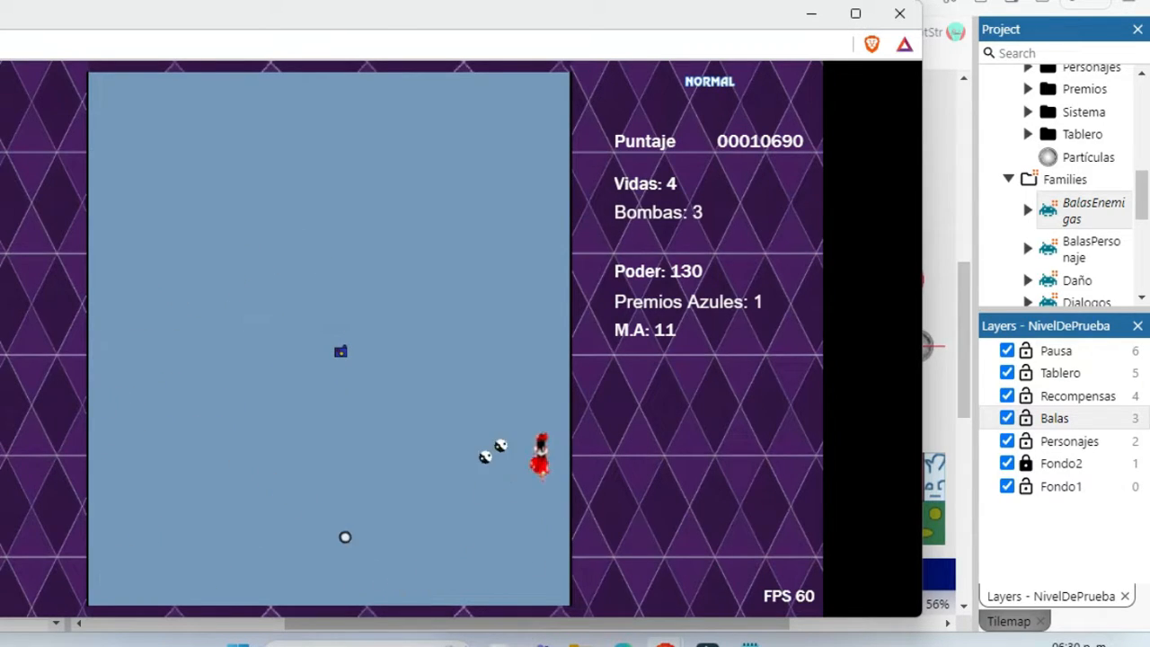
key("Left")
key("Up")
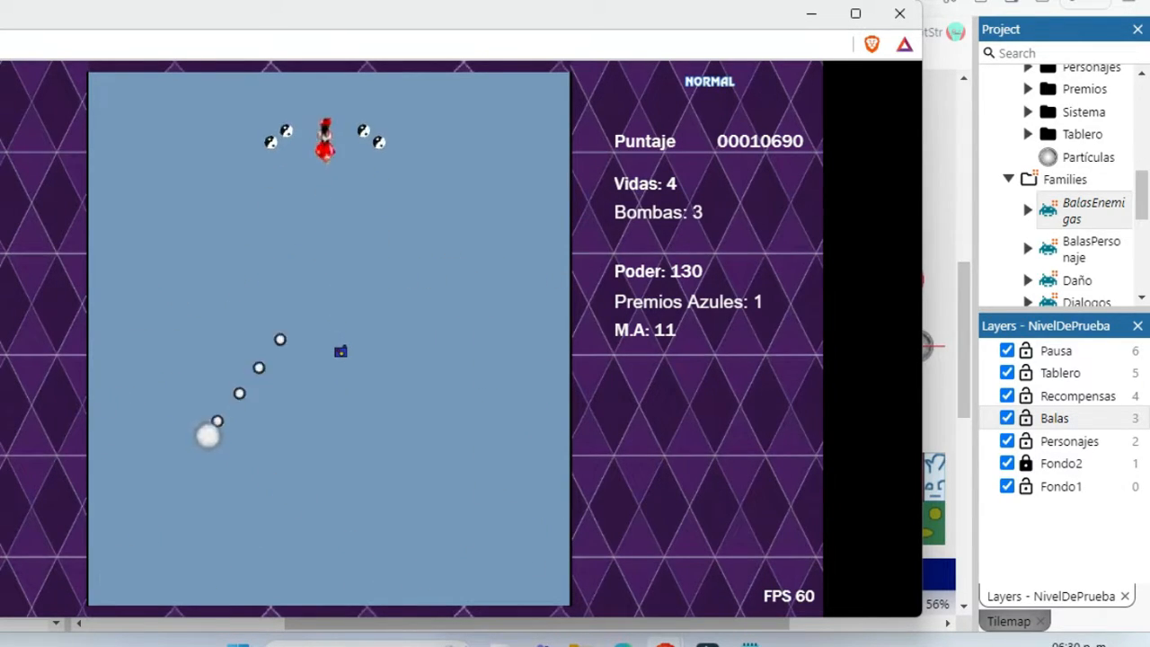
key("Left")
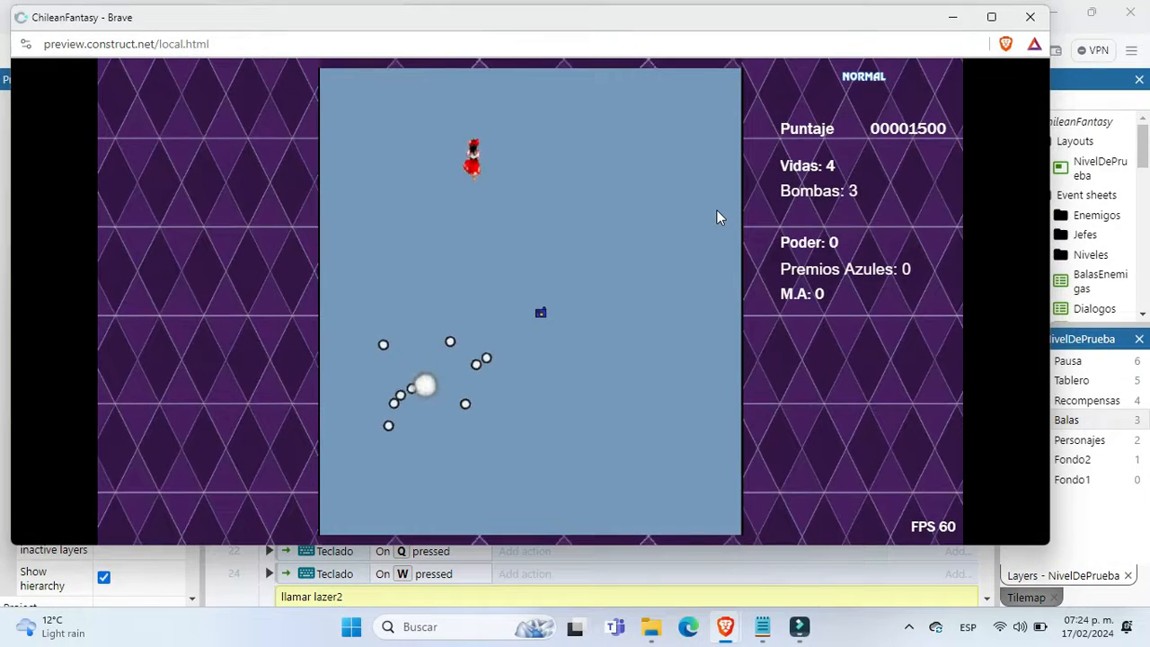
- Move the player character across and down the field to test the scattered white bullets that wander while aiming at it
key("Right")
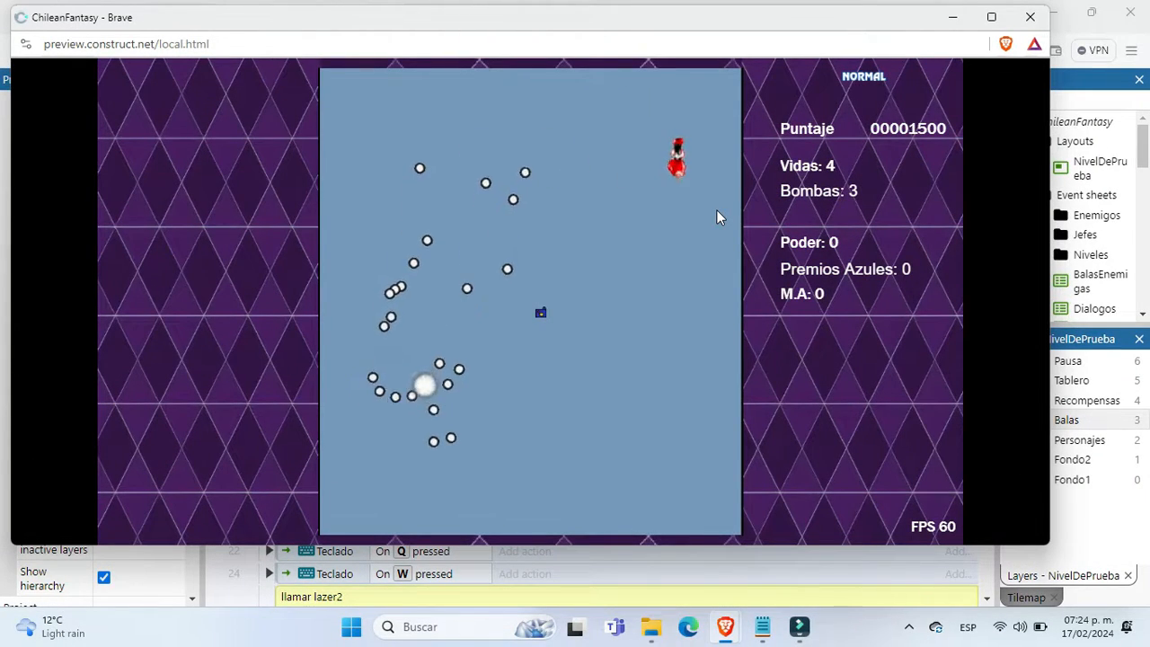
key("Down")
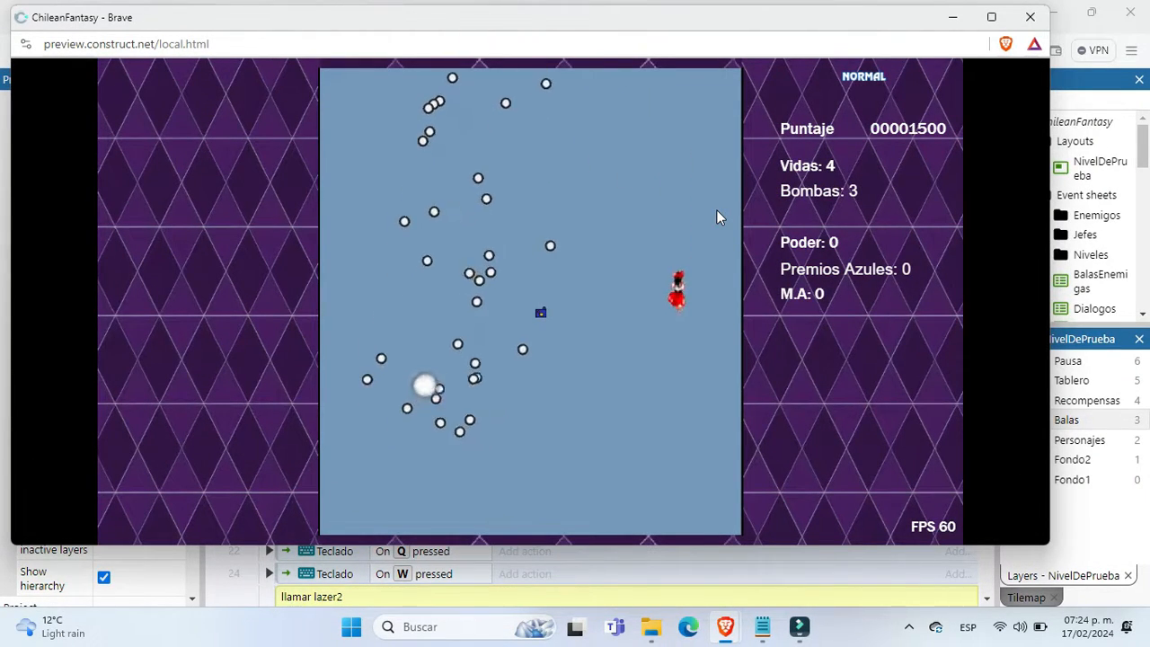
key("Down")
key("Down")
key("Down")
key("Left")
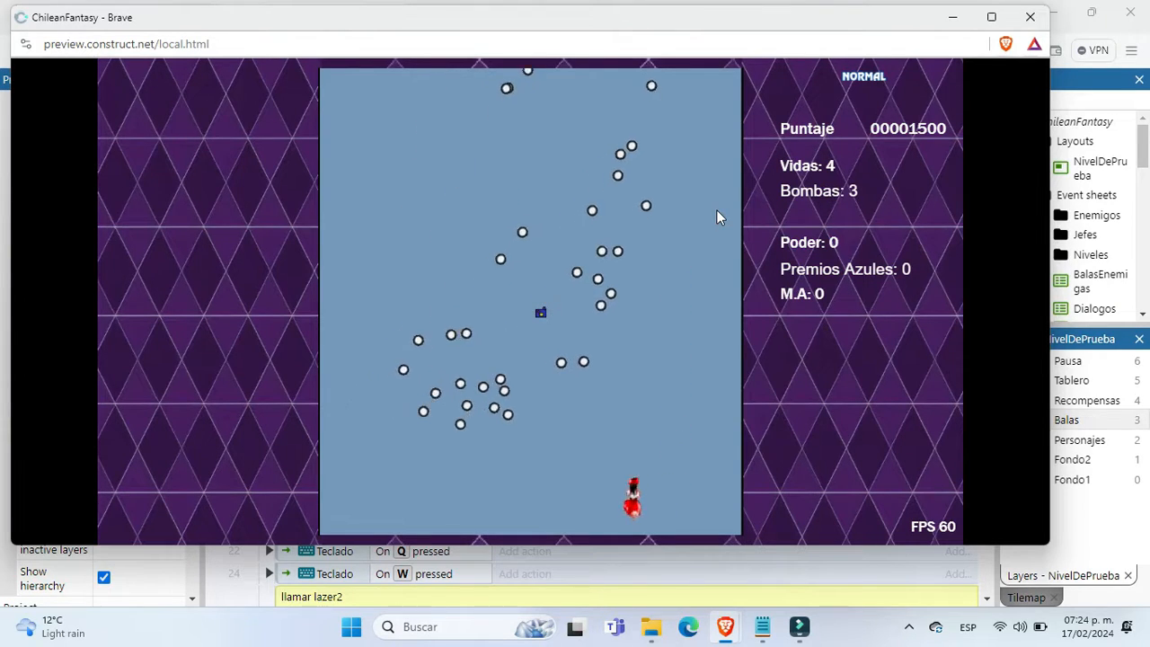
key("Left")
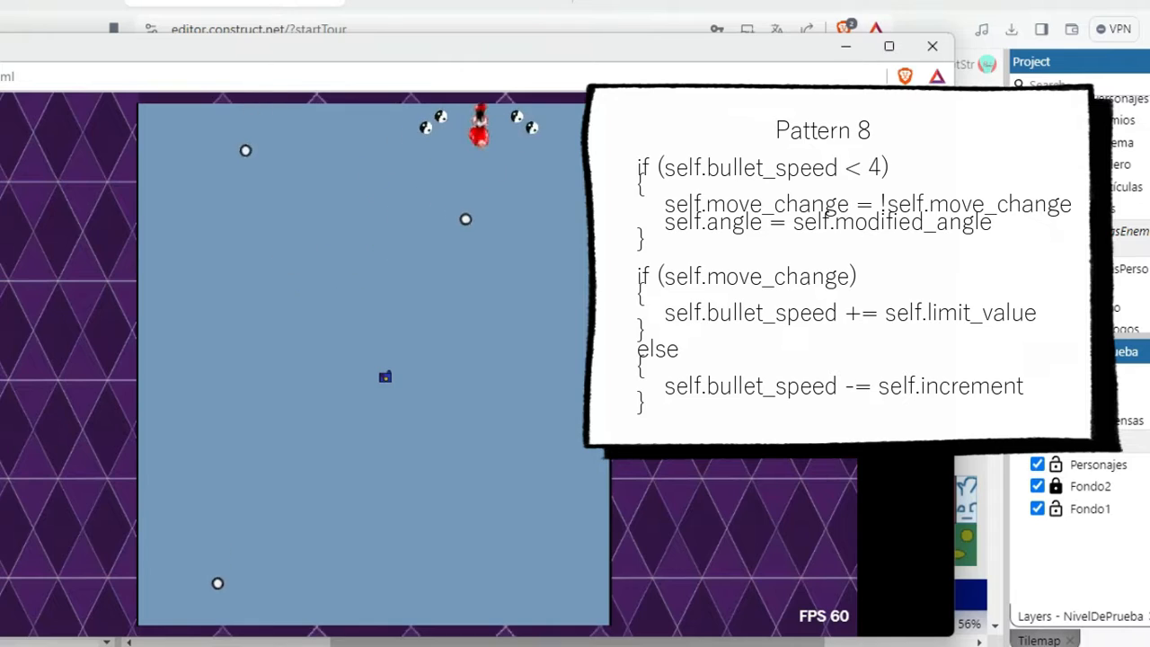
- Move the player character around the field to test the Pattern 8 bullets that slow down, change angle and accelerate again
key("Down")
key("Left")
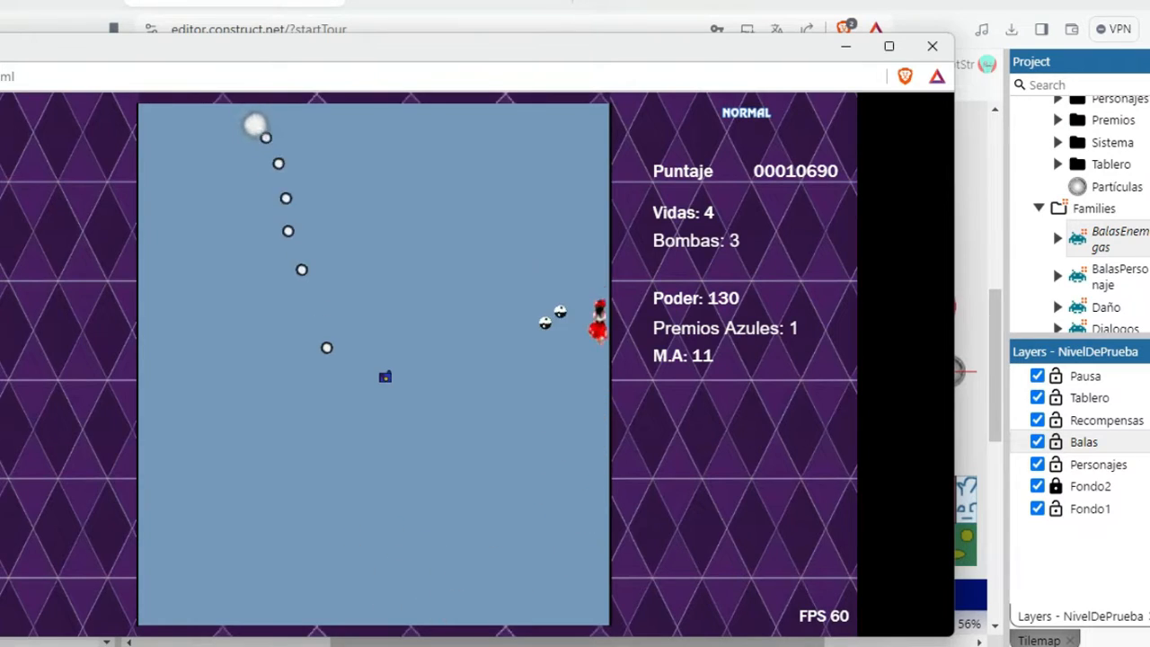
key("Down")
key("Right")
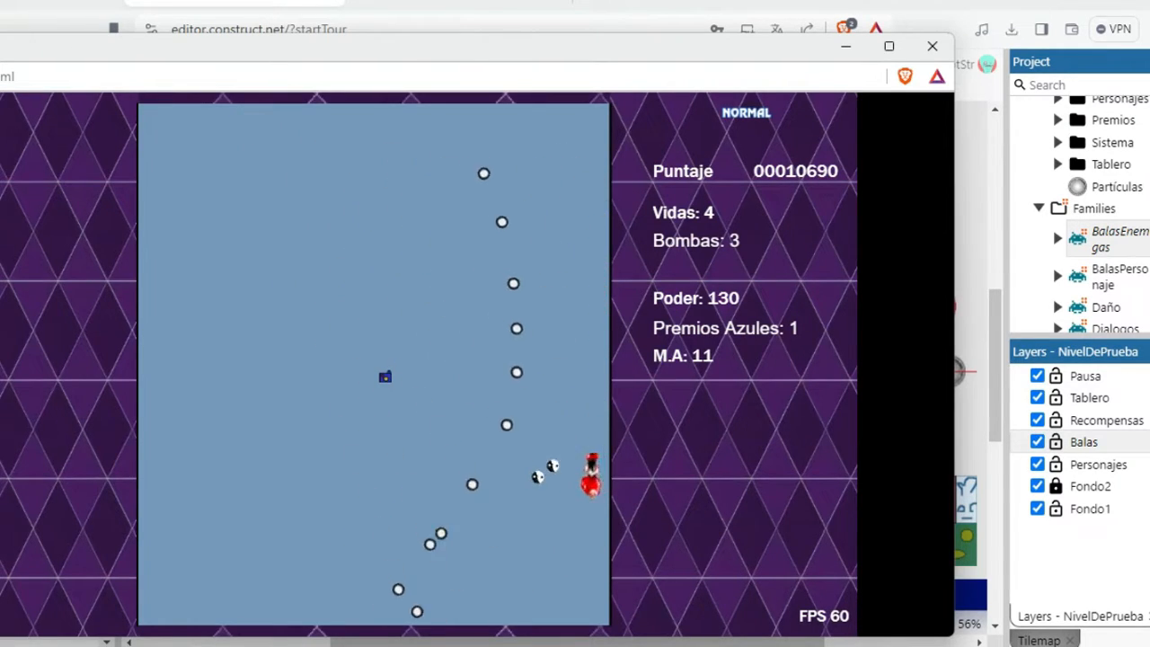
key("Left")
key("Up")
key("Down")
key("Left")
key("Up")
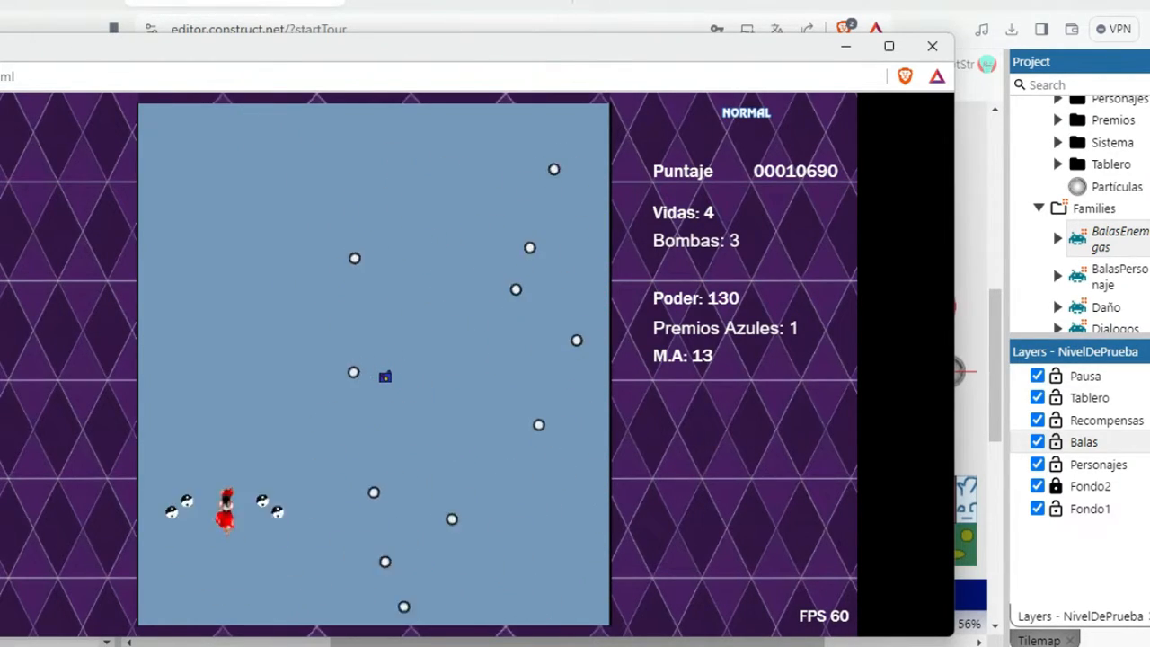
key("Up")
key("Left")
key("Right")
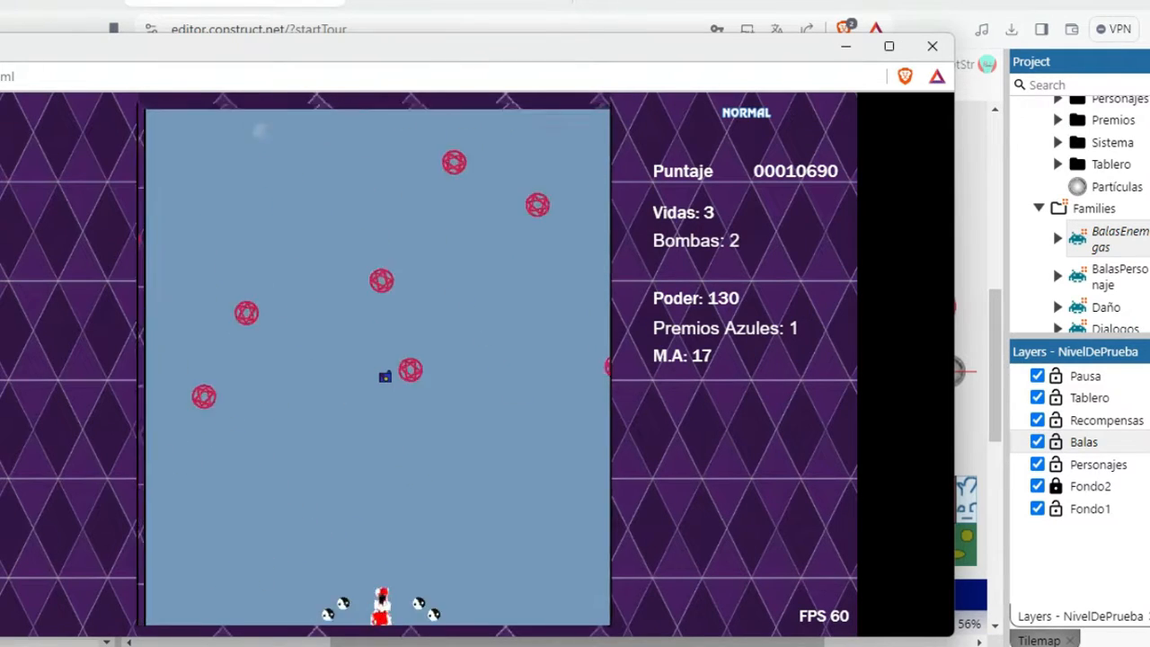
- Move the player character upward and sideways from the lower edge to test the red star-ring bullets
key("Up")
key("Left")
key("Up")
key("Right")
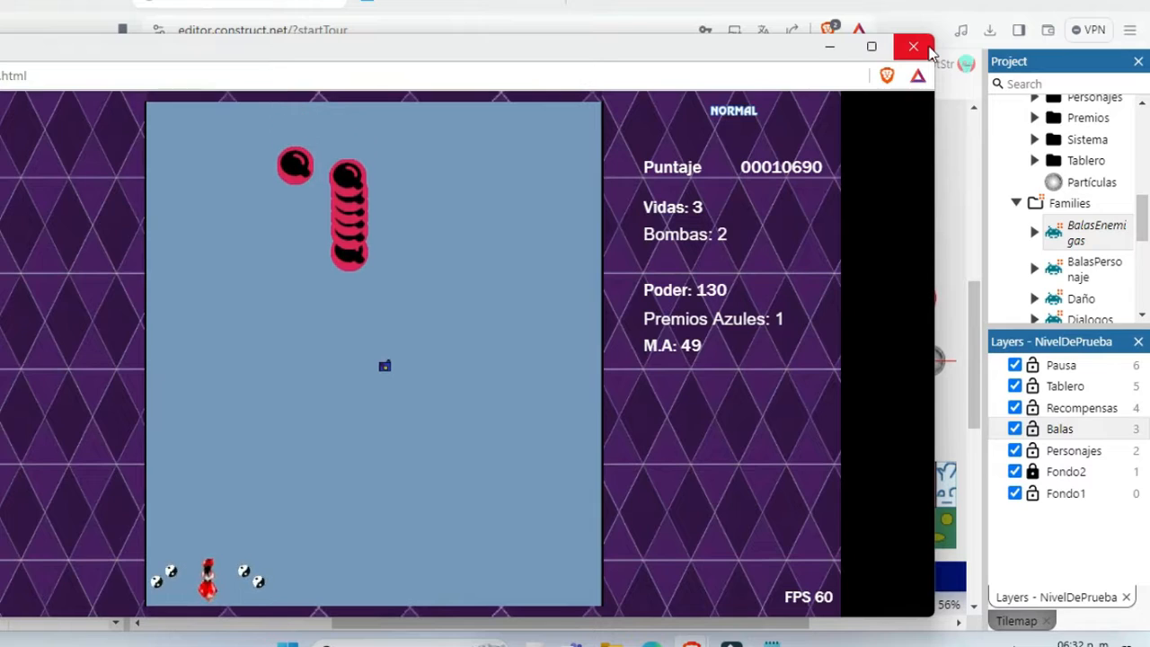
- Move the player character between the upper field and the lower corner to test the stream of large black-and-red bullets
key("Right")
key("Up")
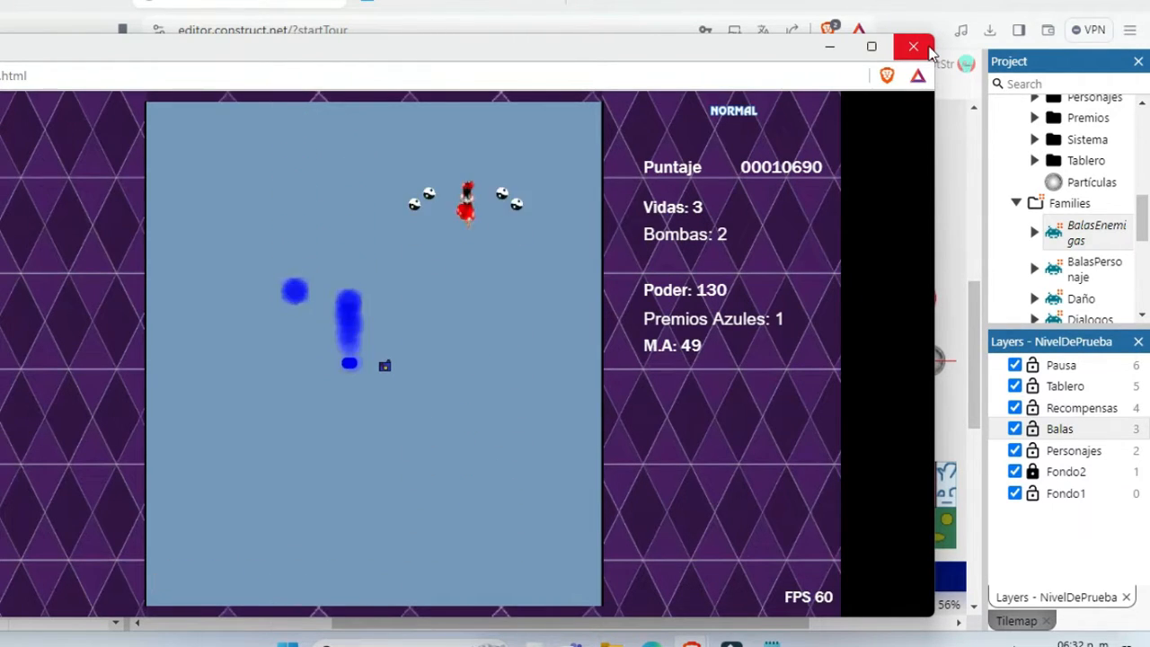
key("Left")
key("Right")
key("Down")
key("Down")
key("Left")
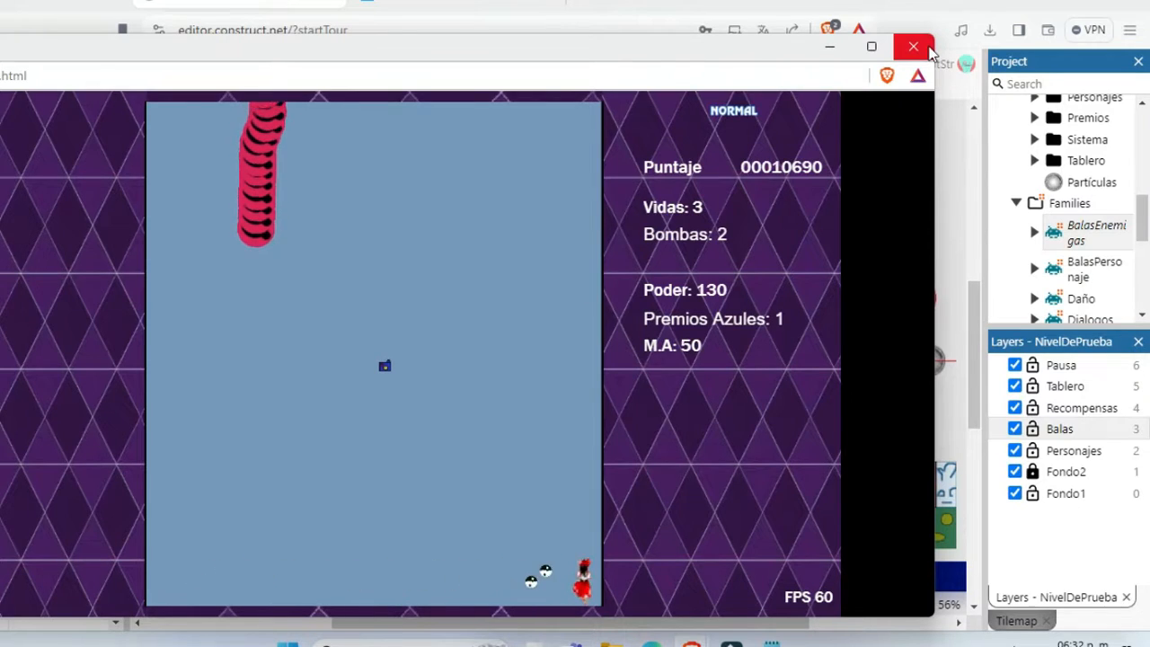
key("Down")
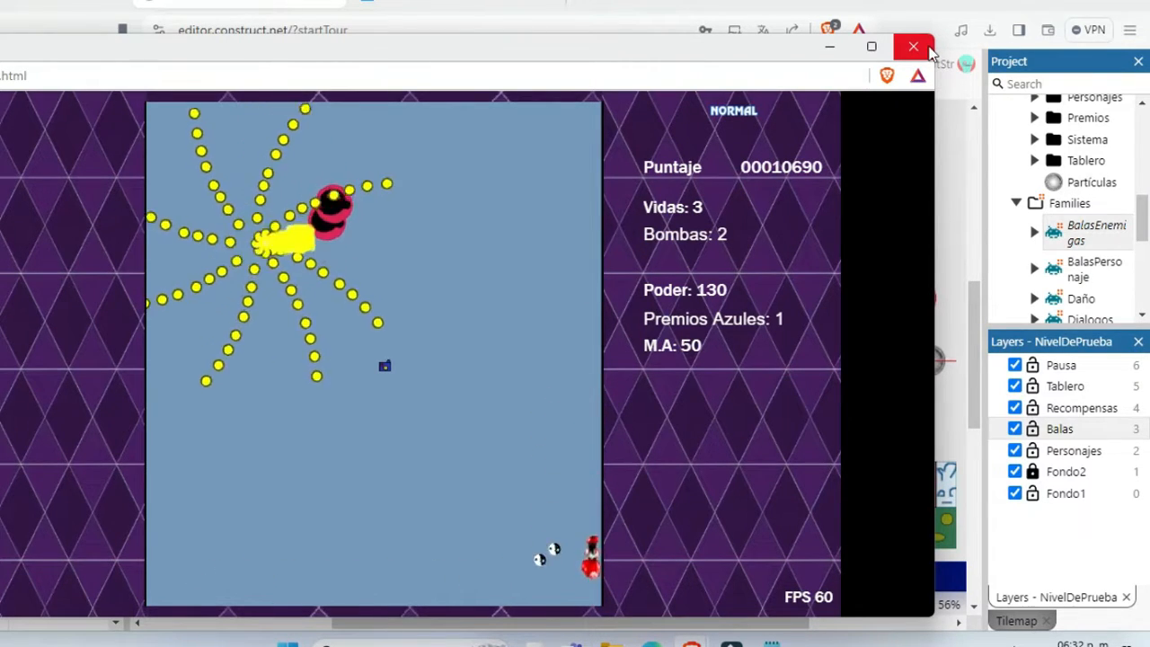
- Move the player character along the lower edge and back up to test the yellow bullets spreading from the large bullets
key("Left")
key("Left")
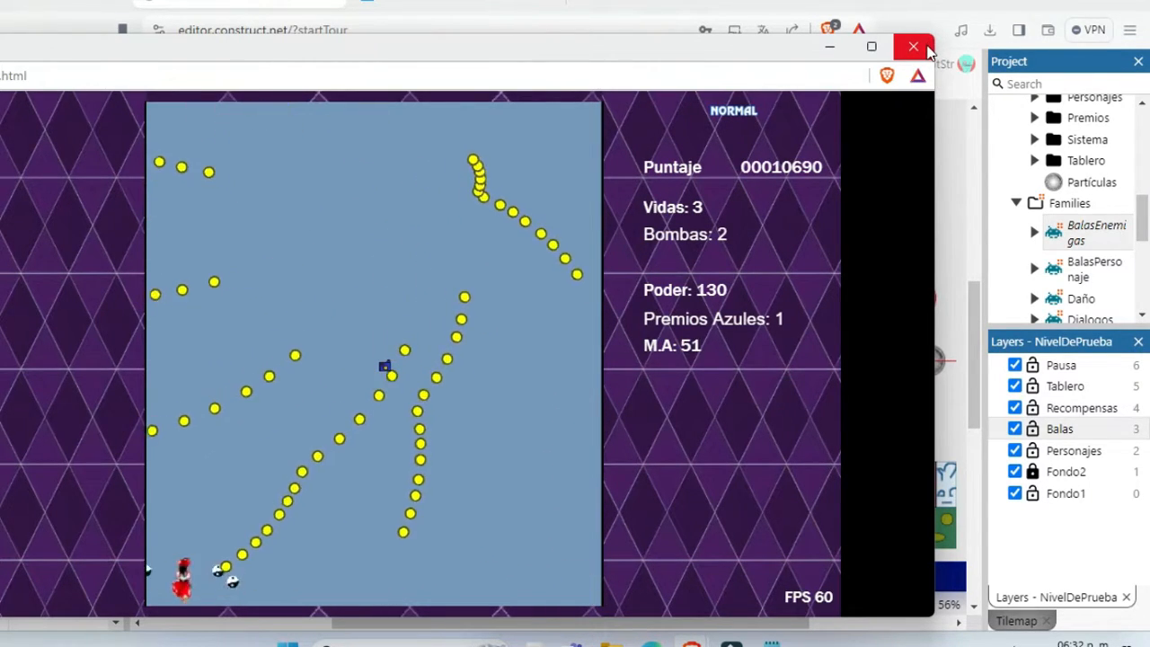
key("Up")
key("Right")
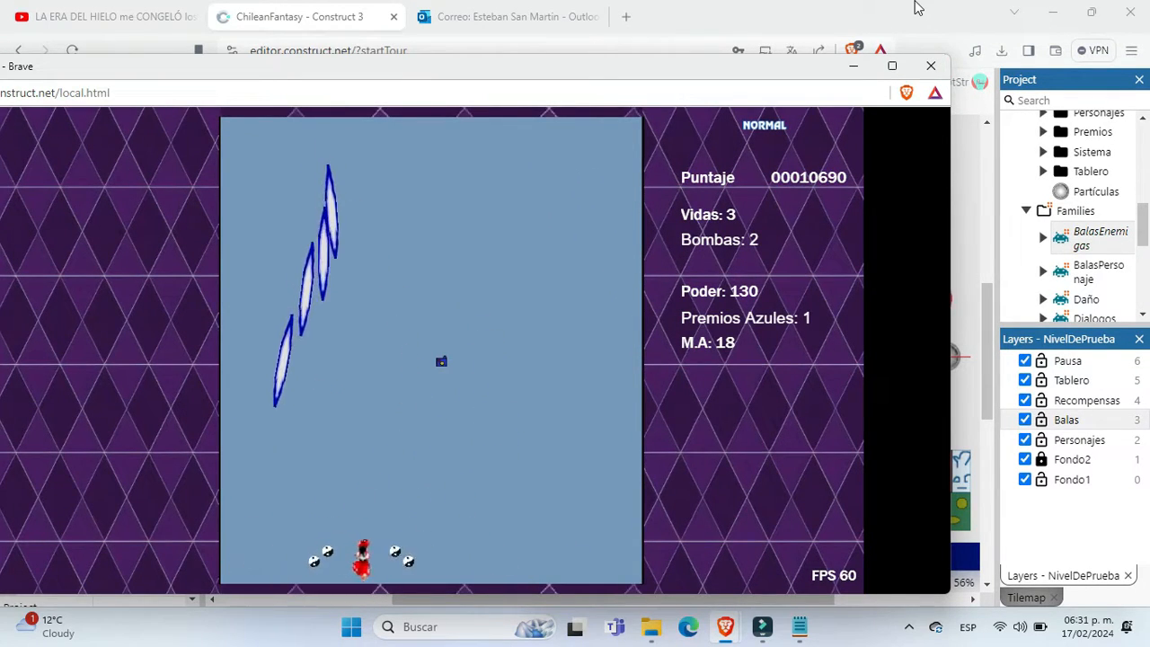
- Move the player character across the lower field to test the elongated blue laser bullets
key("Right")
key("Up")
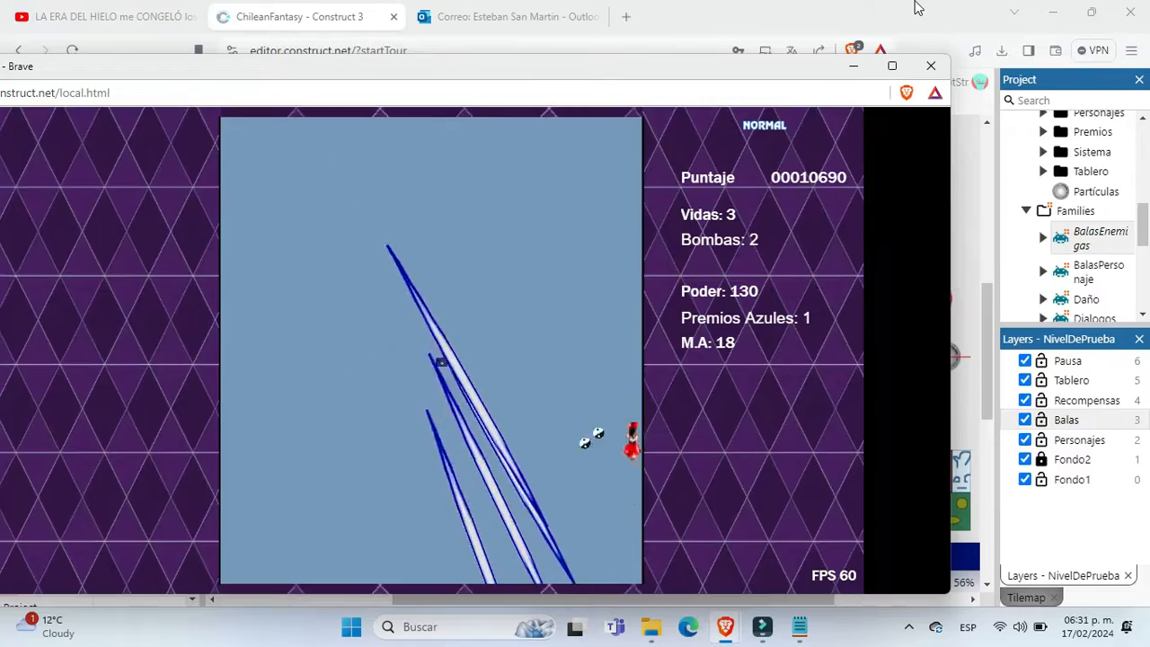
key("Left")
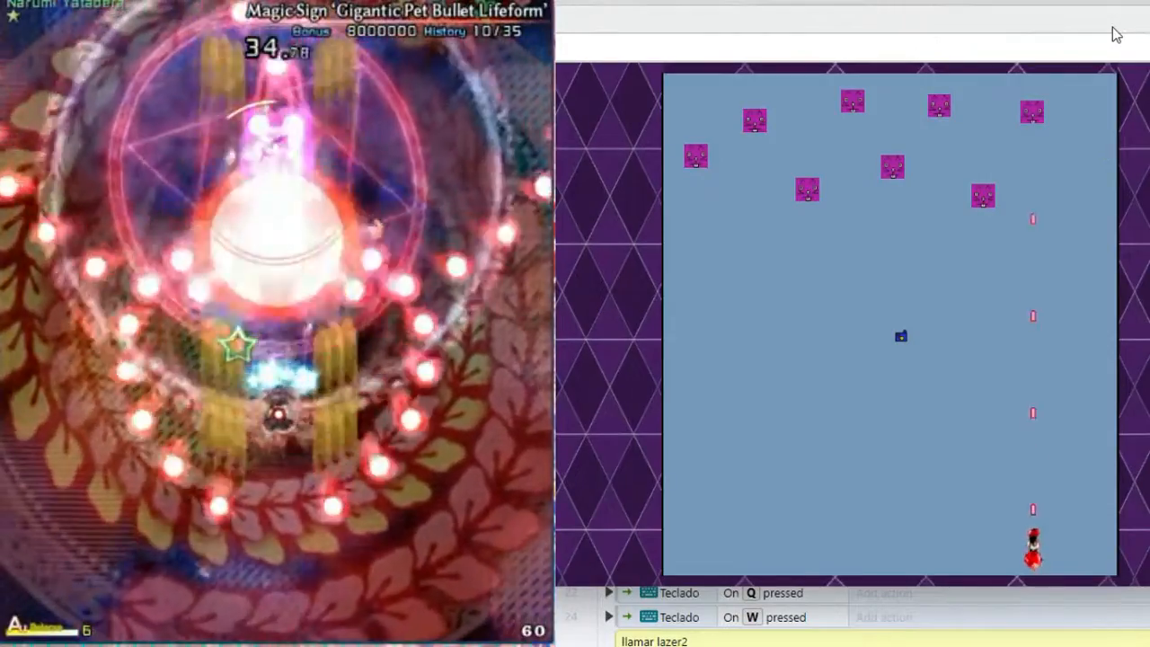
- Move the player character below the row of enemies and use a bomb while testing the large spinning pink bullet
key("Left")
key("Left")
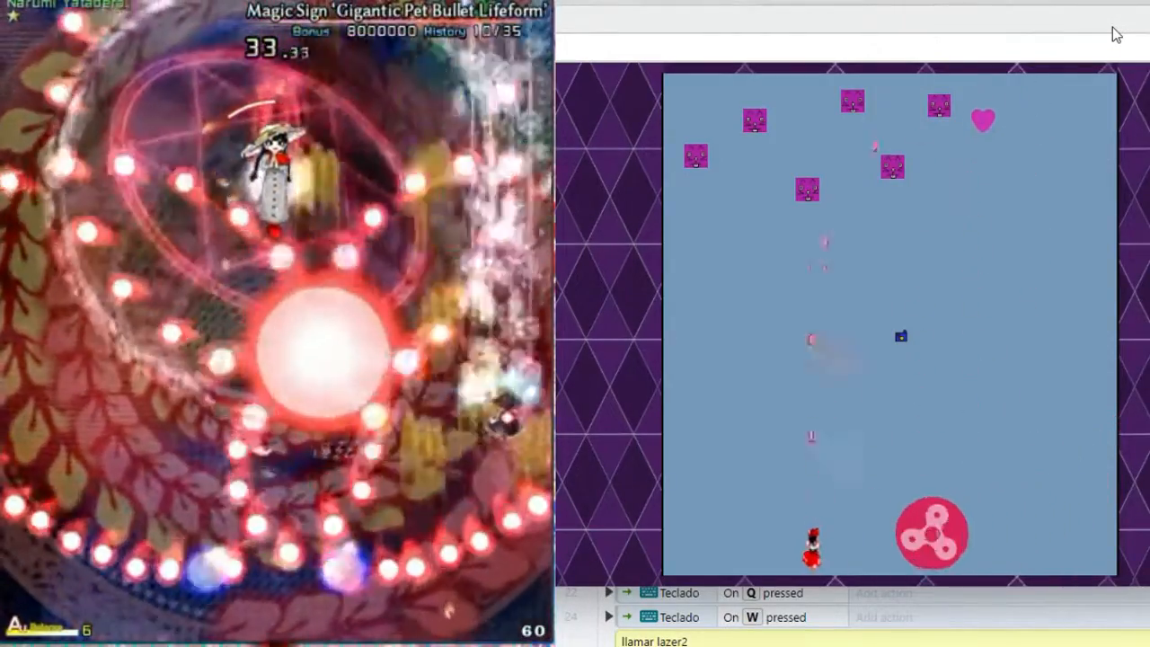
key("Up")
key("Right")
key("Up")
key("x")
key("Down")
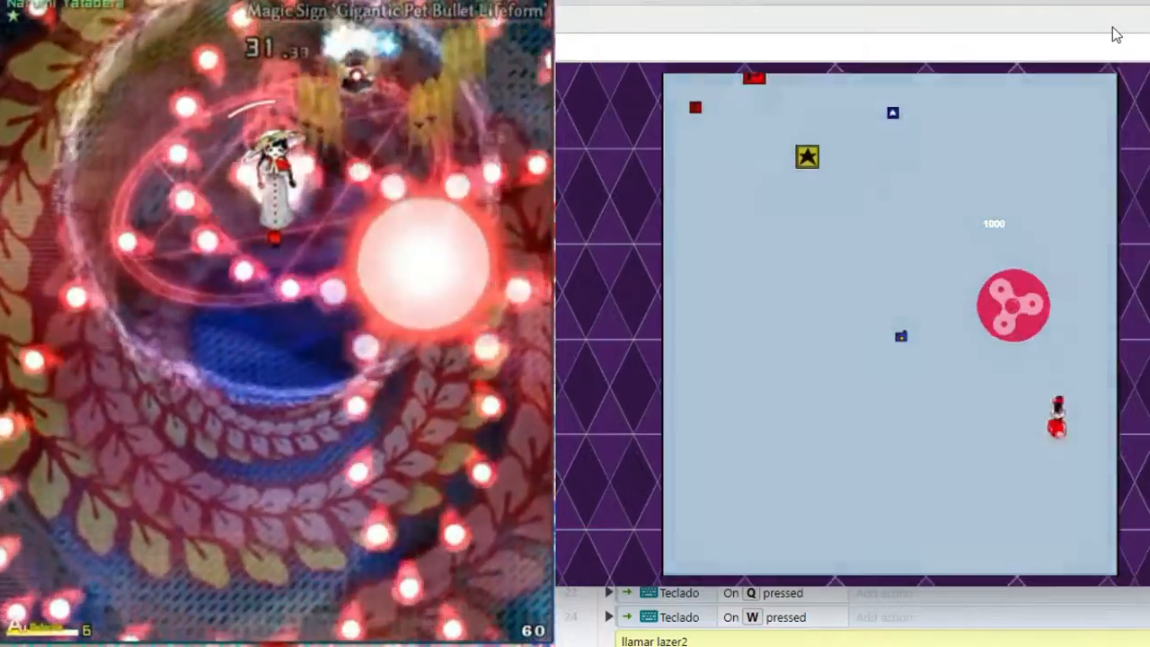
- Move the player character around the field to test the giant pink bullet that chases it and the ring of smaller bullets
key("Left")
key("Up")
key("Right")
key("Down")
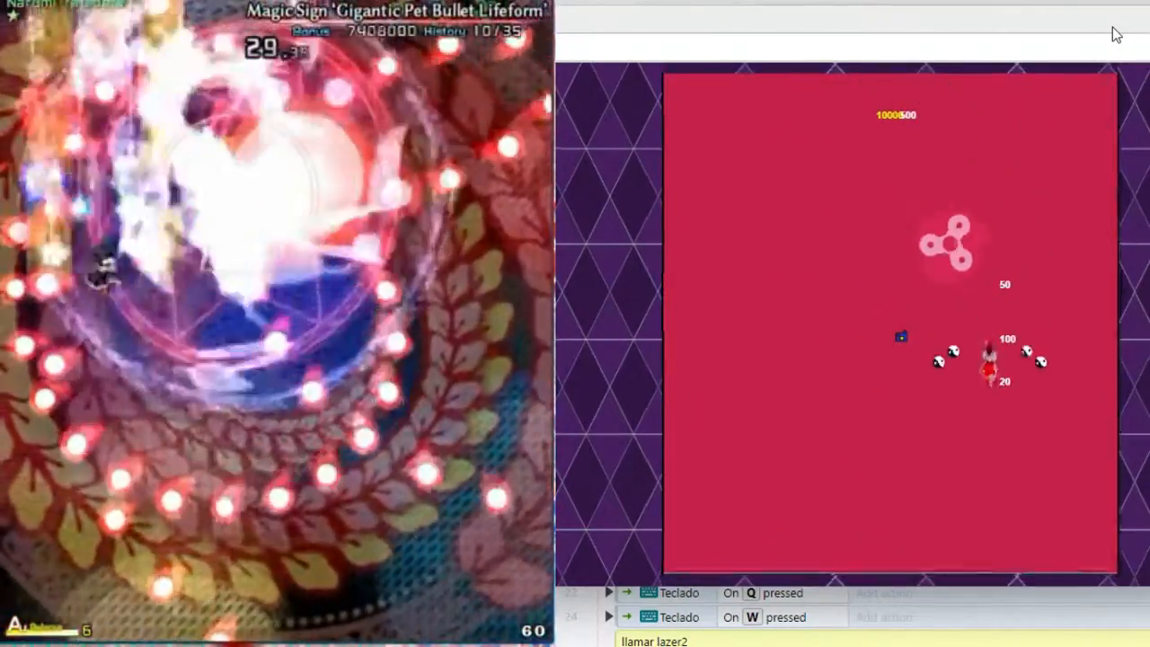
key("Left")
key("Left")
key("Up")
key("Right")
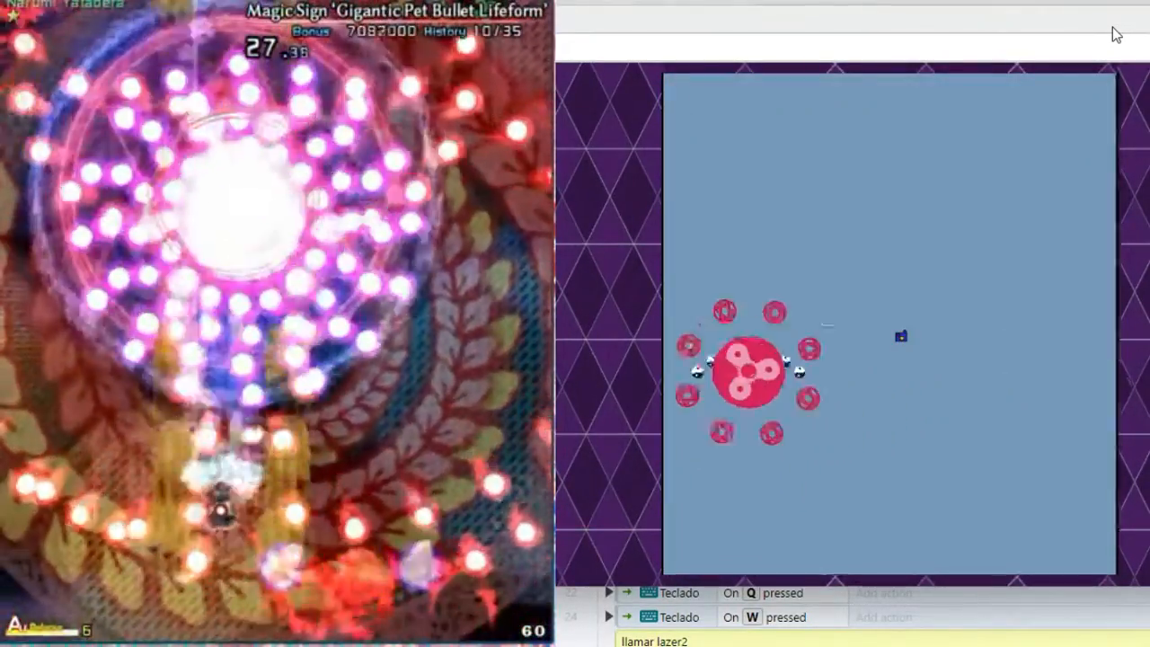
key("Down")
key("Right")
key("Up")
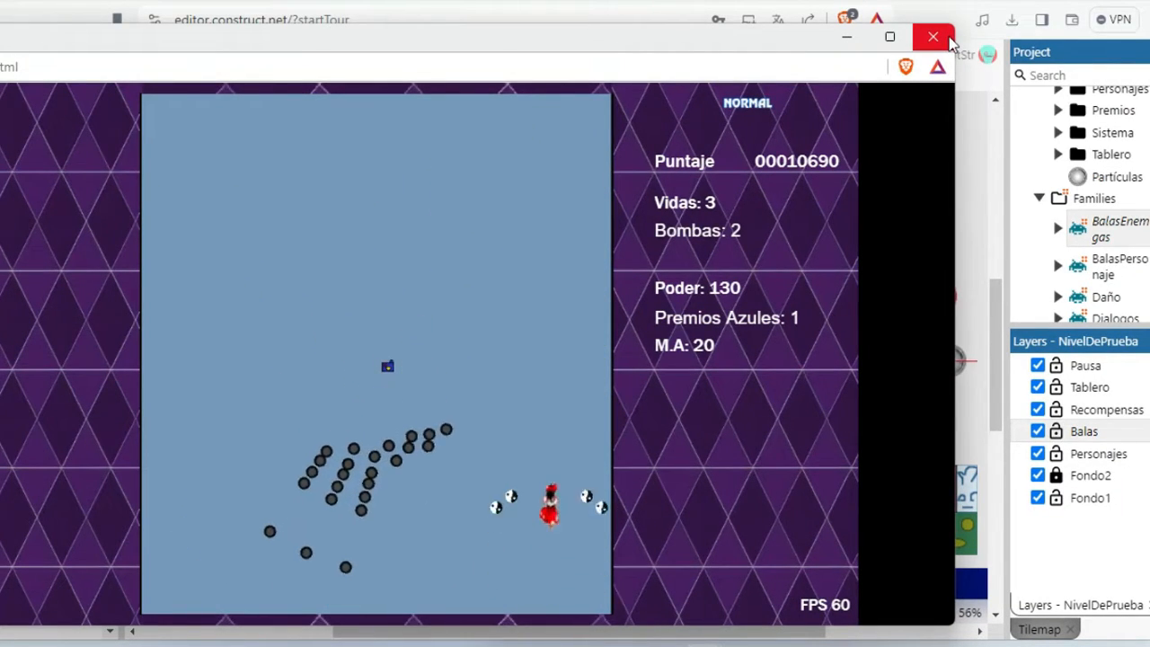
- Close the game preview, then save and close the ChileanFantasy project
left_click(950, 40)
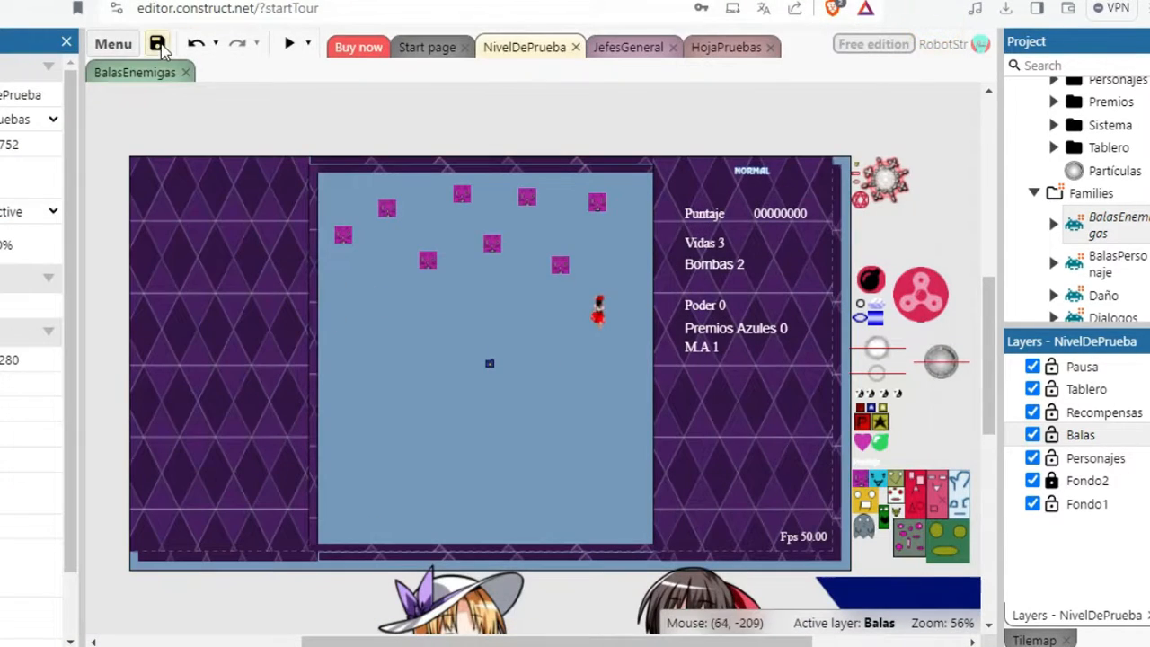
left_click(114, 43)
mouse_move(166, 84)
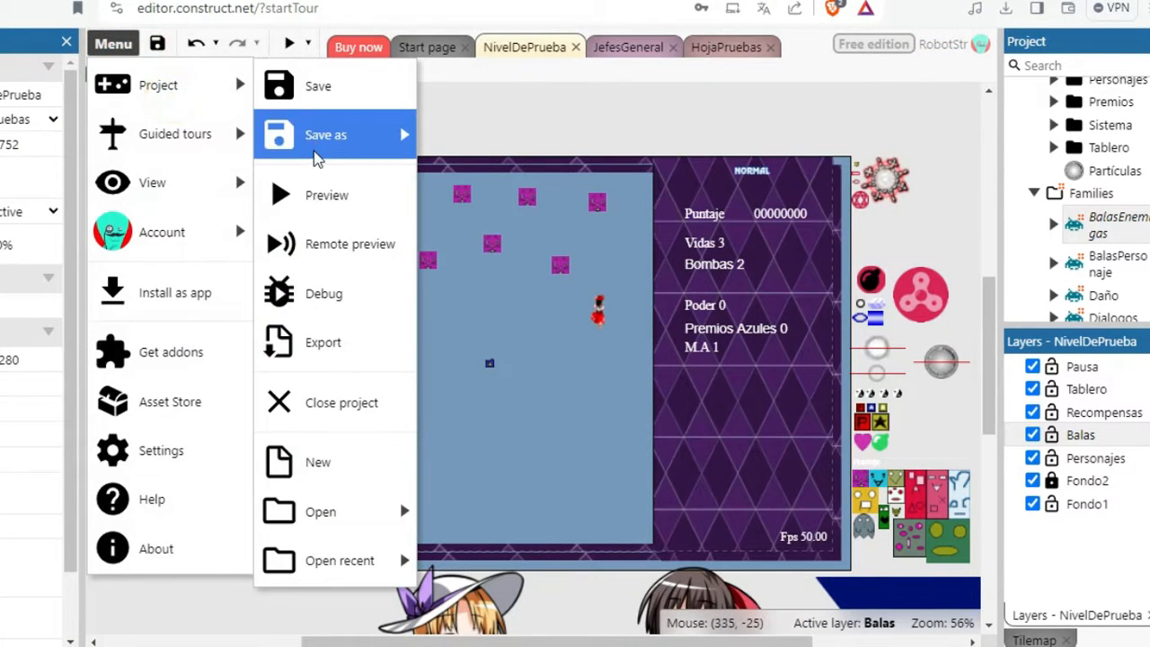
left_click(325, 409)
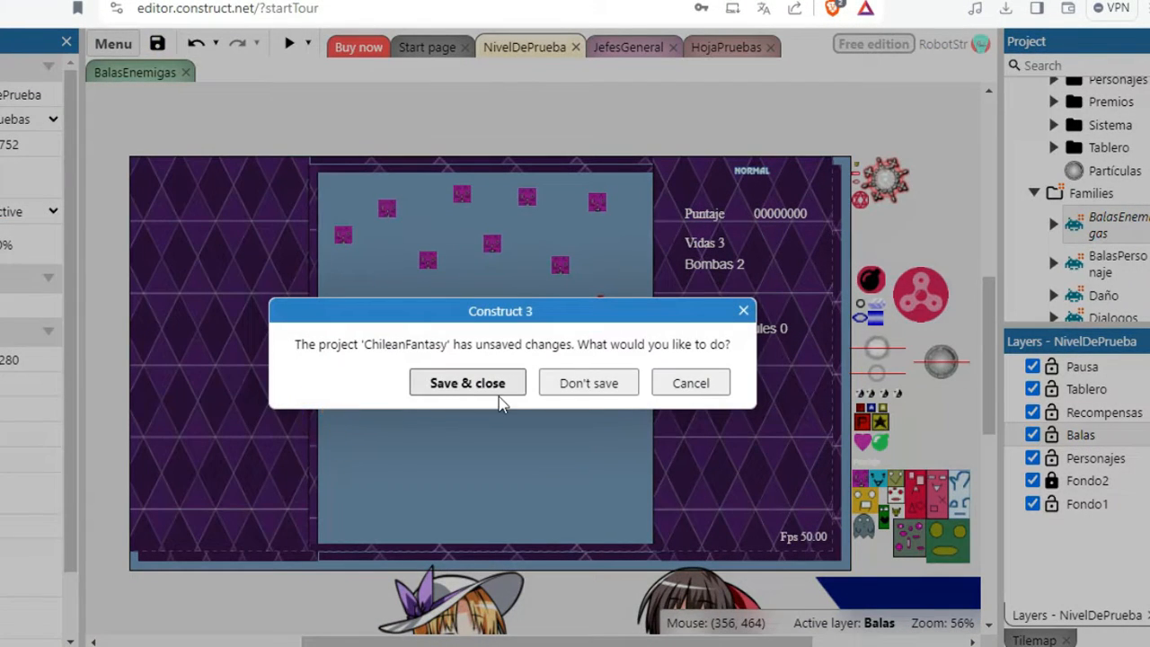
left_click(493, 390)
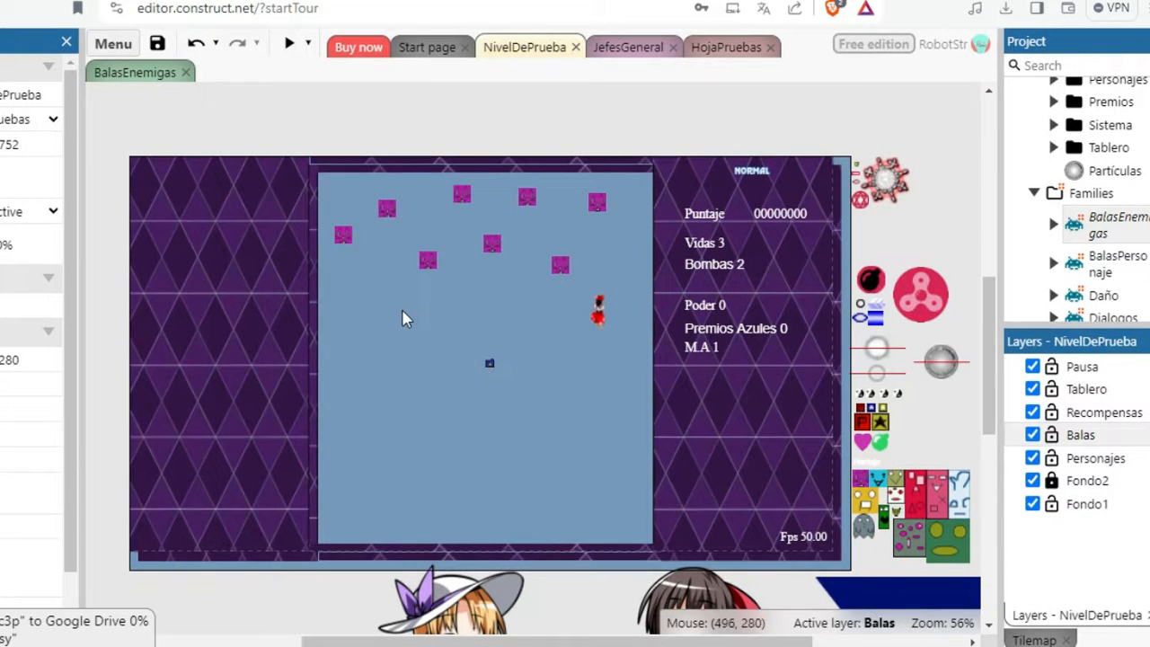